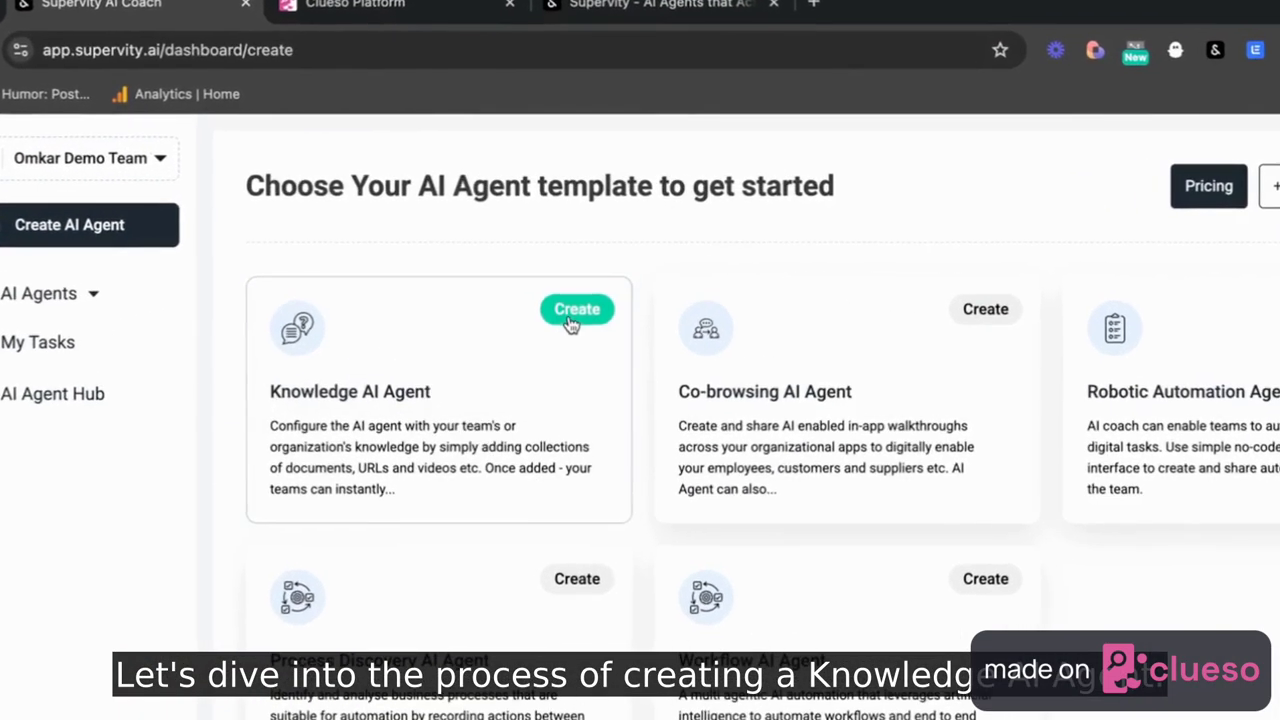
Step: Start creating a Knowledge AI Agent with Unstructured Data(Files) as the collection type
{"action": "left_click", "coordinate": [573, 260]}
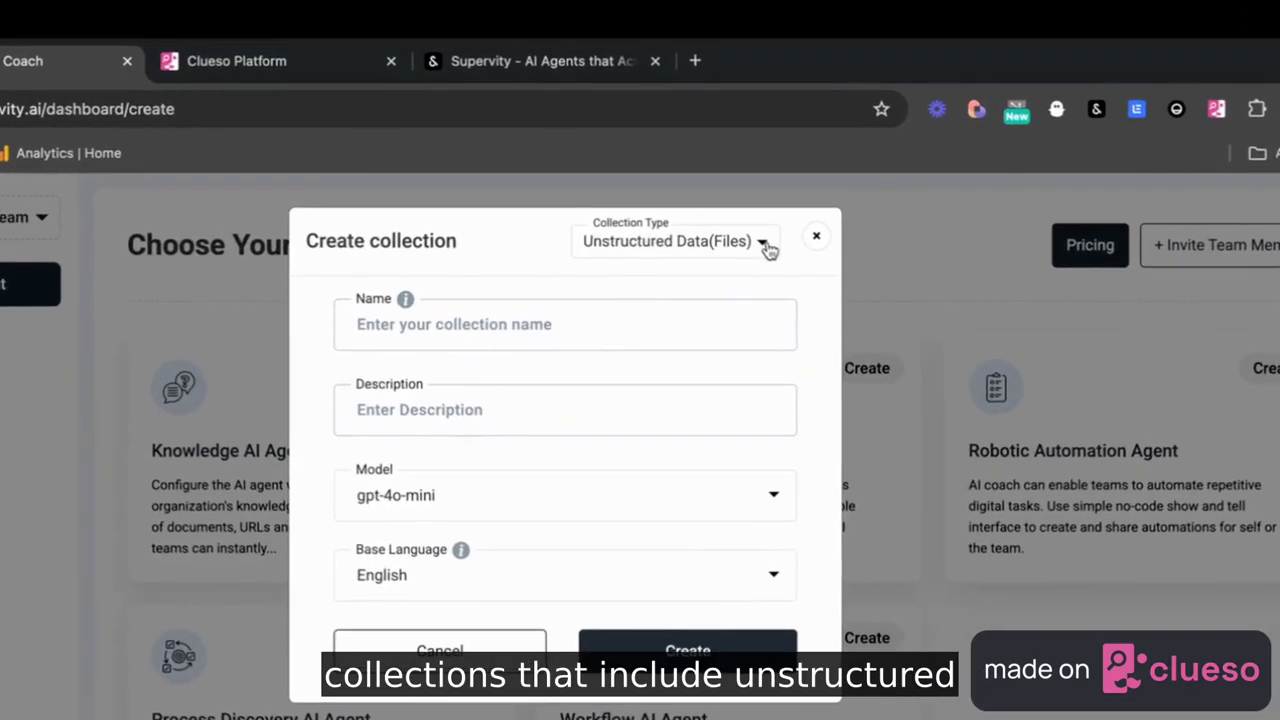
{"action": "left_click", "coordinate": [765, 182]}
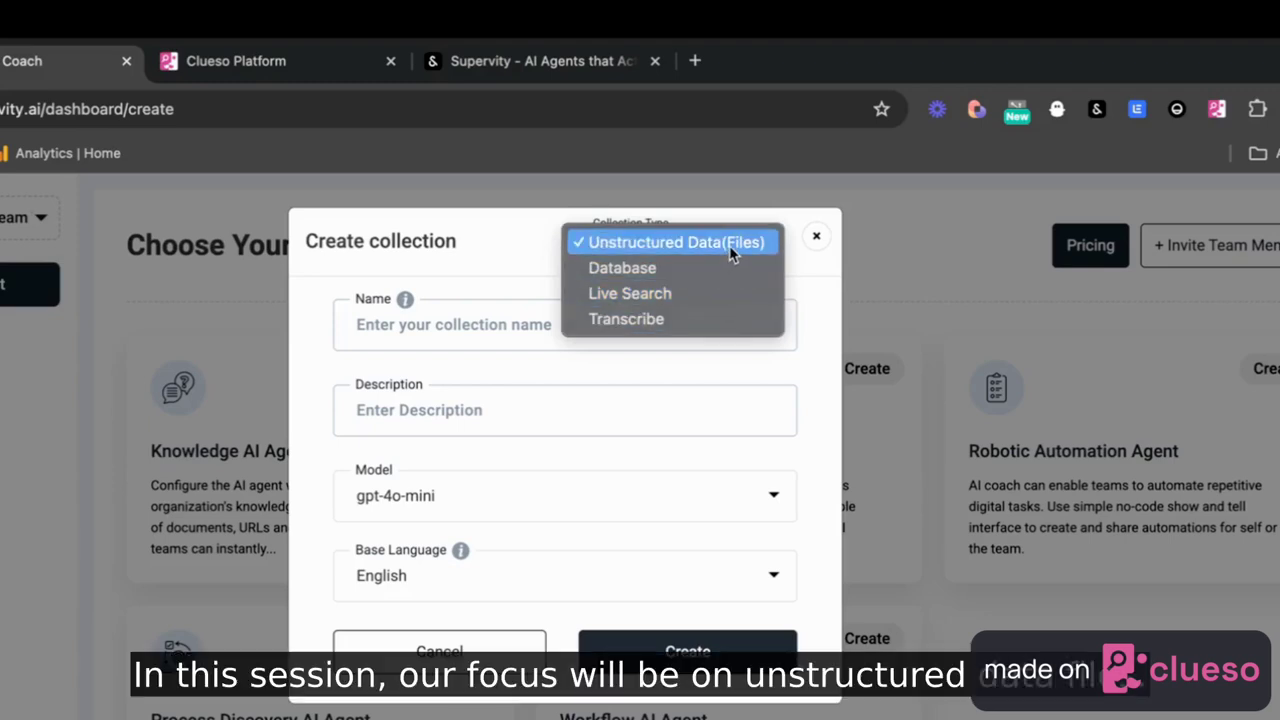
{"action": "left_click", "coordinate": [454, 338]}
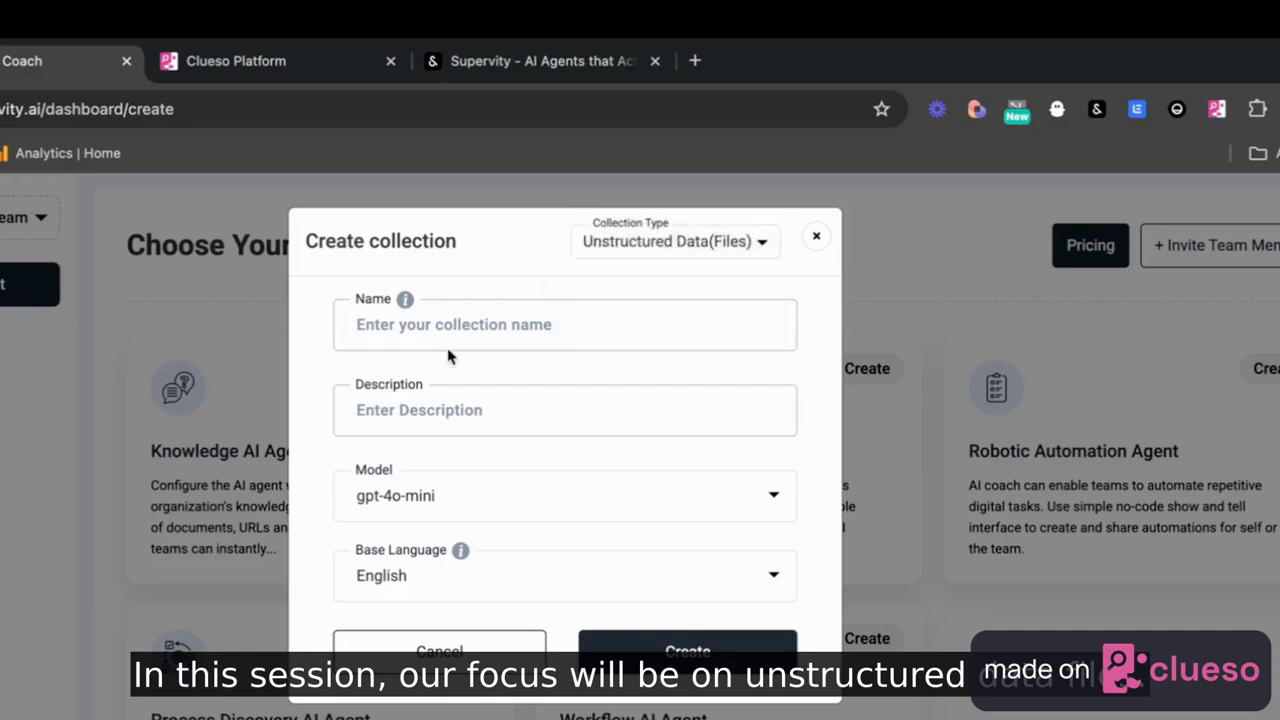
Step: Name the collection "Testing_agent" and describe it as "This is for testing purposes for RAG"
{"action": "left_click", "coordinate": [466, 330]}
{"action": "type", "text": "Testing_agent"}
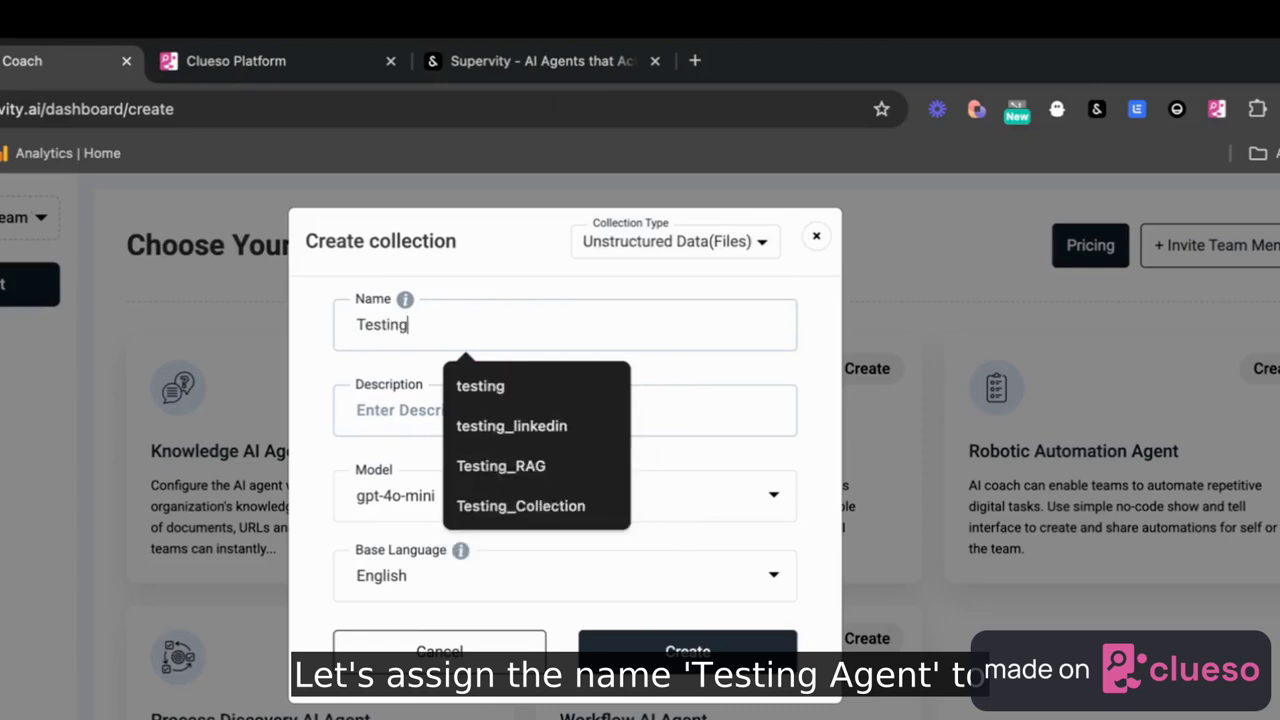
{"action": "key", "text": "Tab"}
{"action": "type", "text": "This is f"}
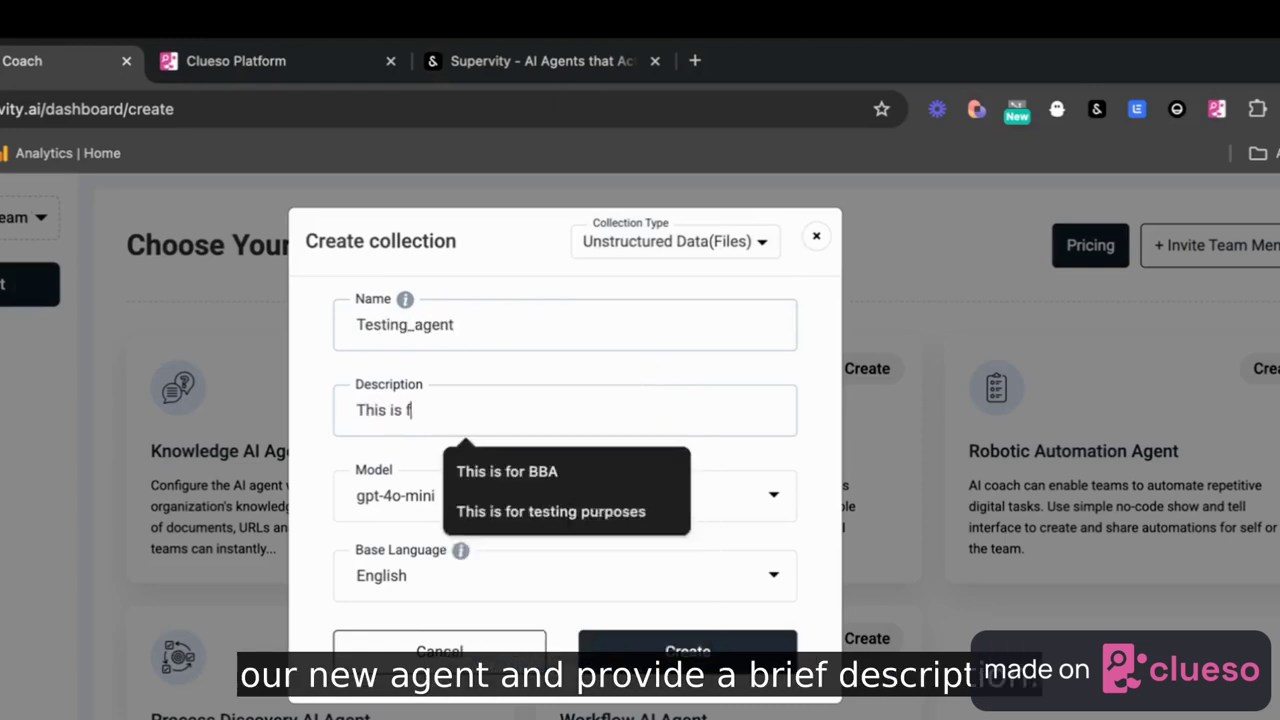
{"action": "type", "text": "or testing purposes for RAG"}
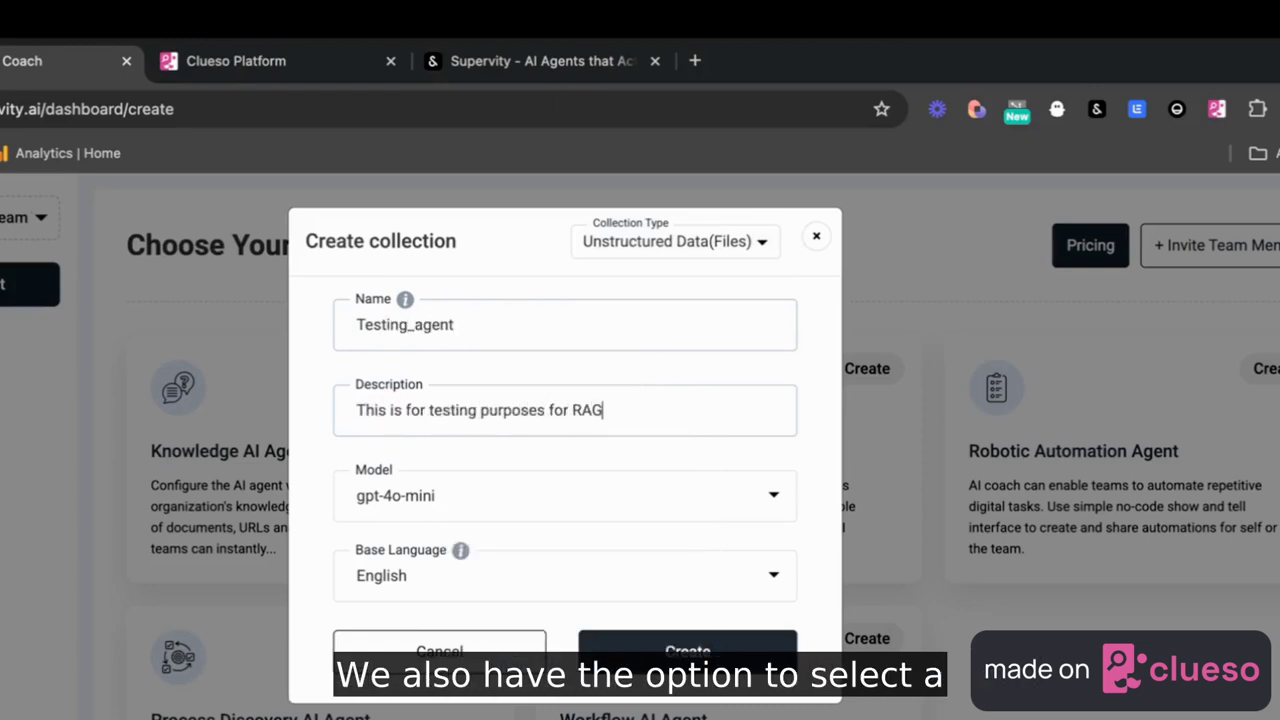
Step: Create the collection with gpt-4o-mini as the model and English as the base language
{"action": "left_click", "coordinate": [522, 515]}
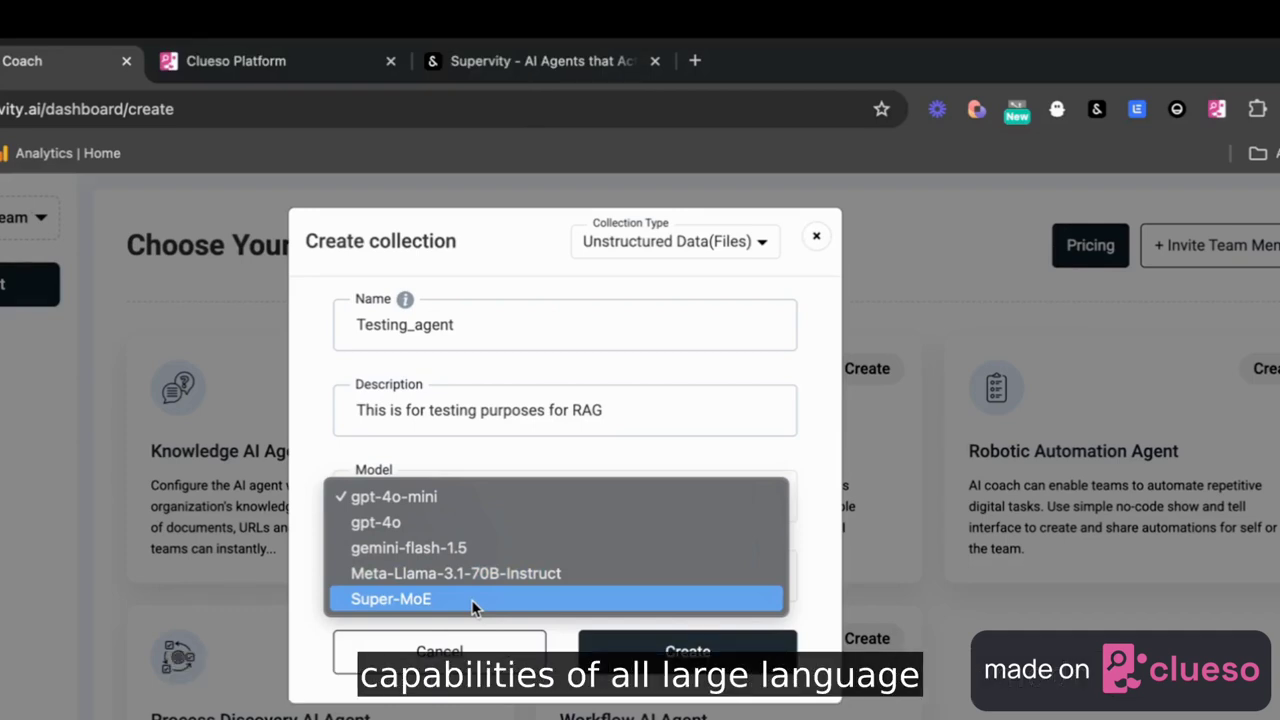
{"action": "left_click", "coordinate": [490, 503]}
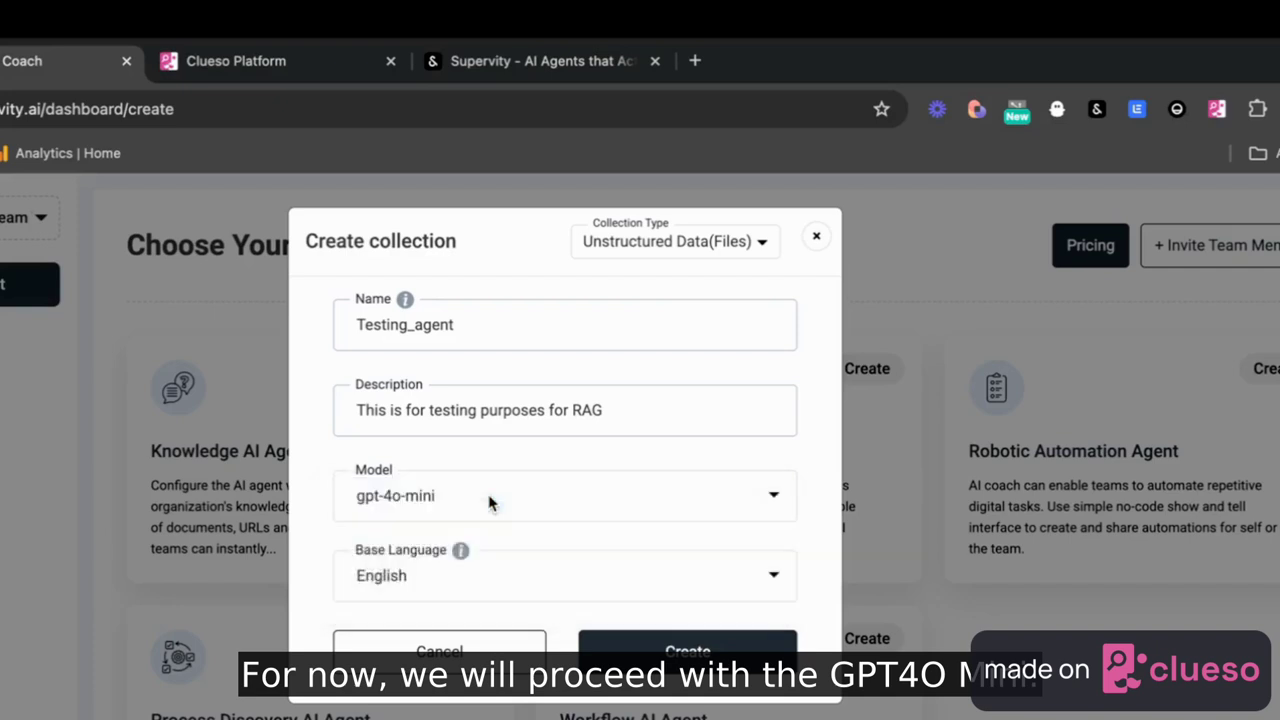
{"action": "left_click", "coordinate": [622, 583]}
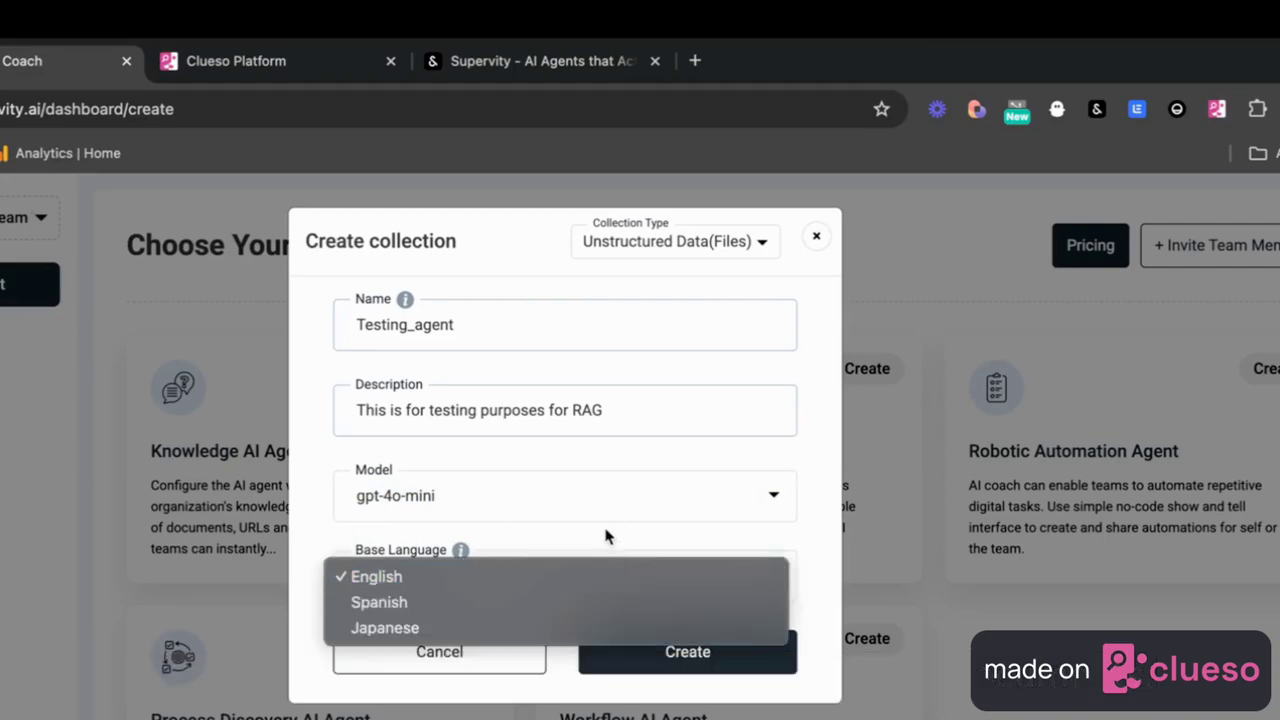
{"action": "left_click", "coordinate": [604, 534]}
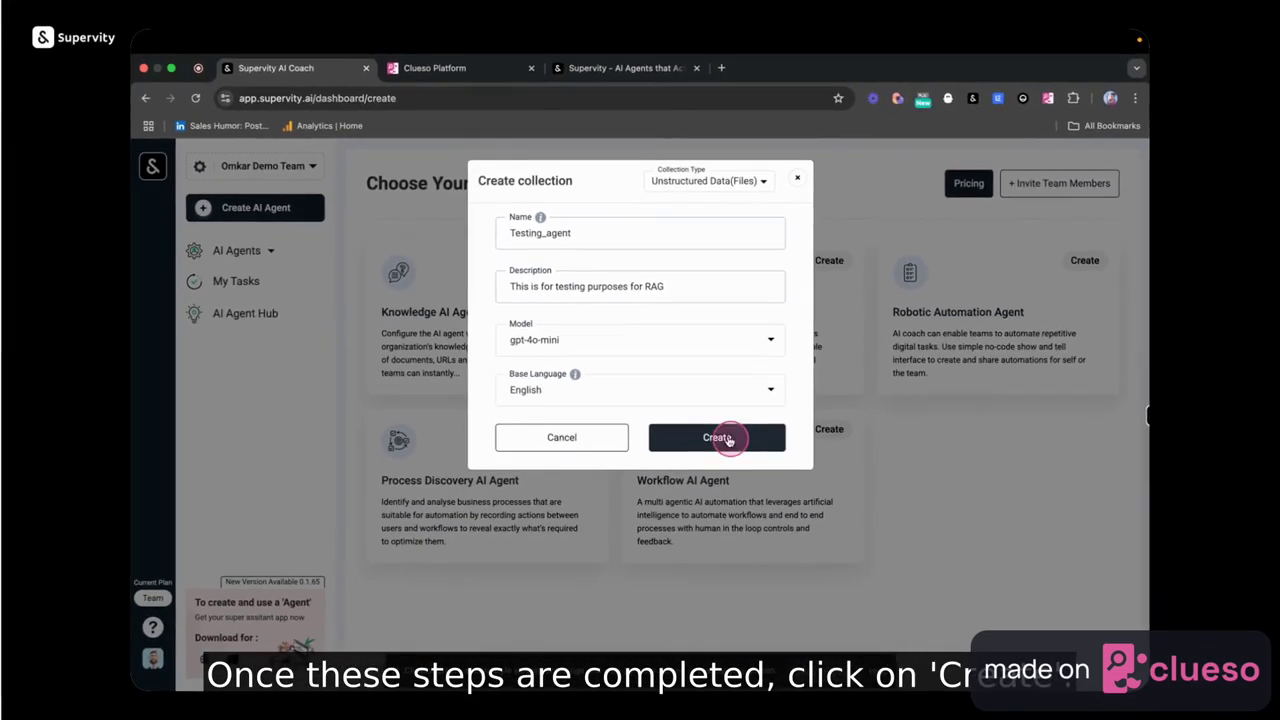
{"action": "left_click", "coordinate": [697, 577]}
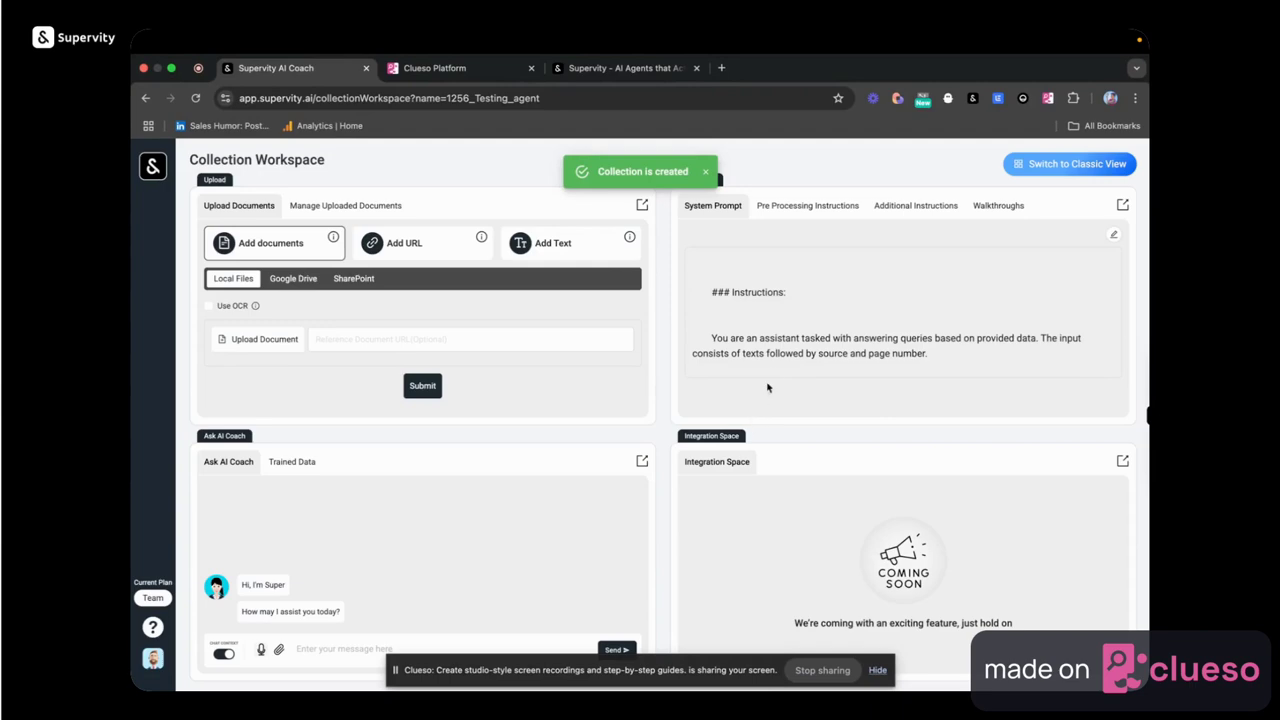
Step: Add the local file "Whitepaper for Universities.pdf" to the collection and submit it
{"action": "scroll", "coordinate": [771, 354], "scroll_direction": "down", "scroll_amount": 5}
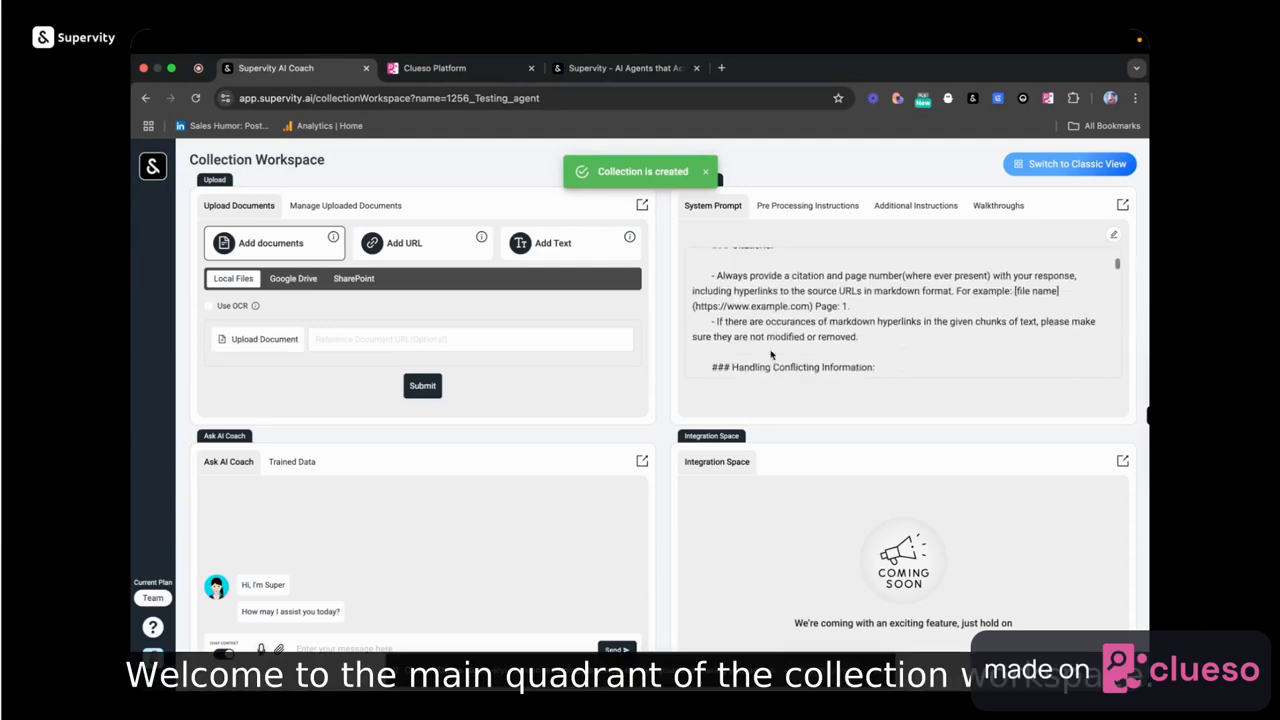
{"action": "scroll", "coordinate": [771, 354], "scroll_direction": "up", "scroll_amount": 5}
{"action": "left_click", "coordinate": [312, 340]}
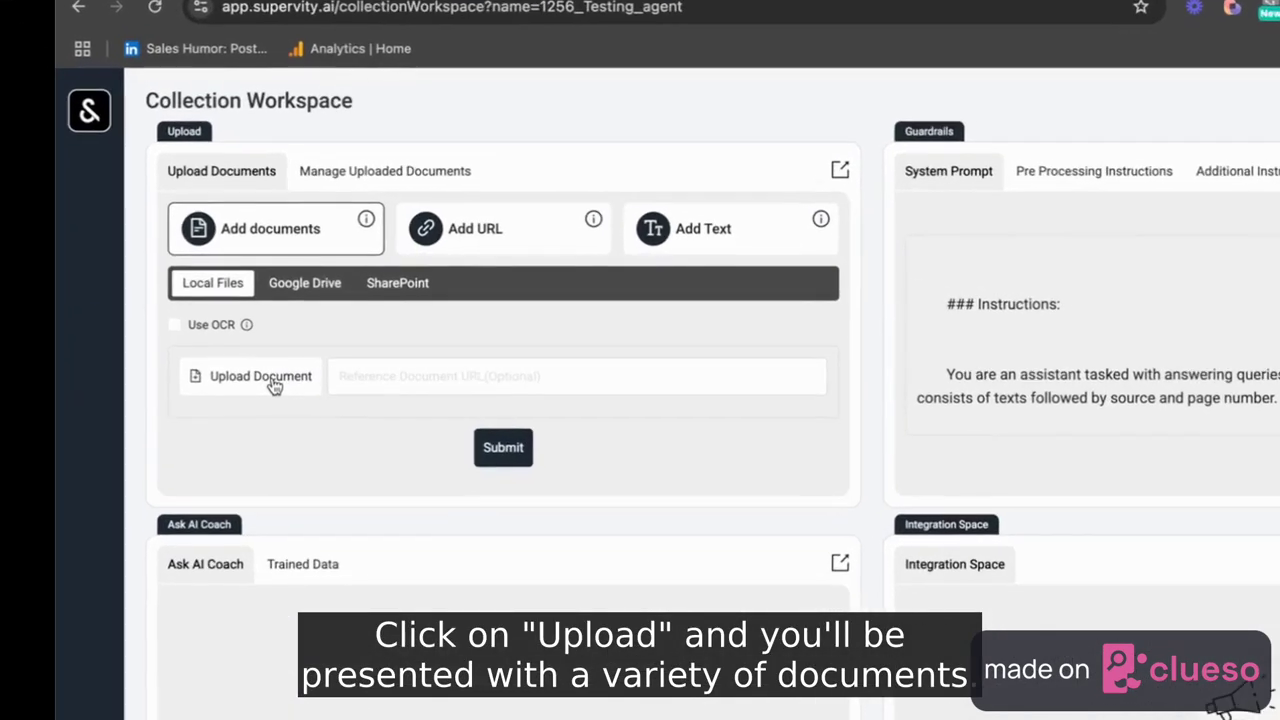
{"action": "left_click", "coordinate": [270, 343]}
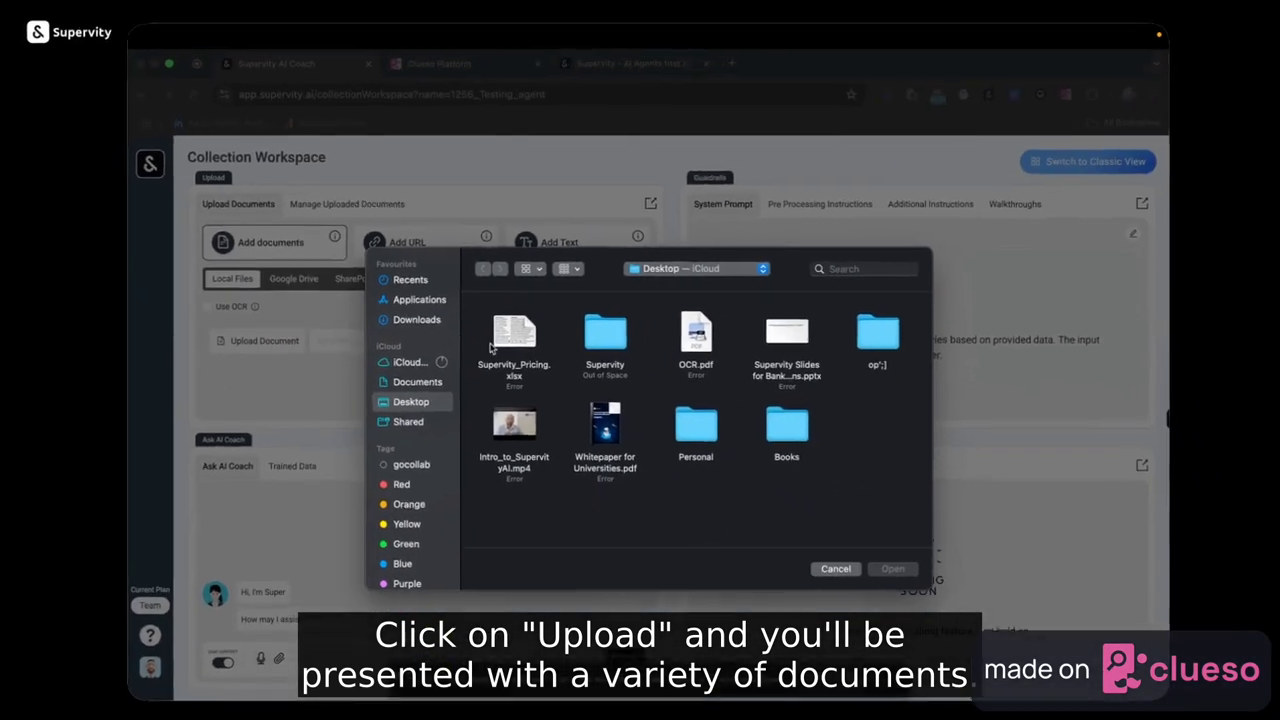
{"action": "mouse_move", "coordinate": [615, 408]}
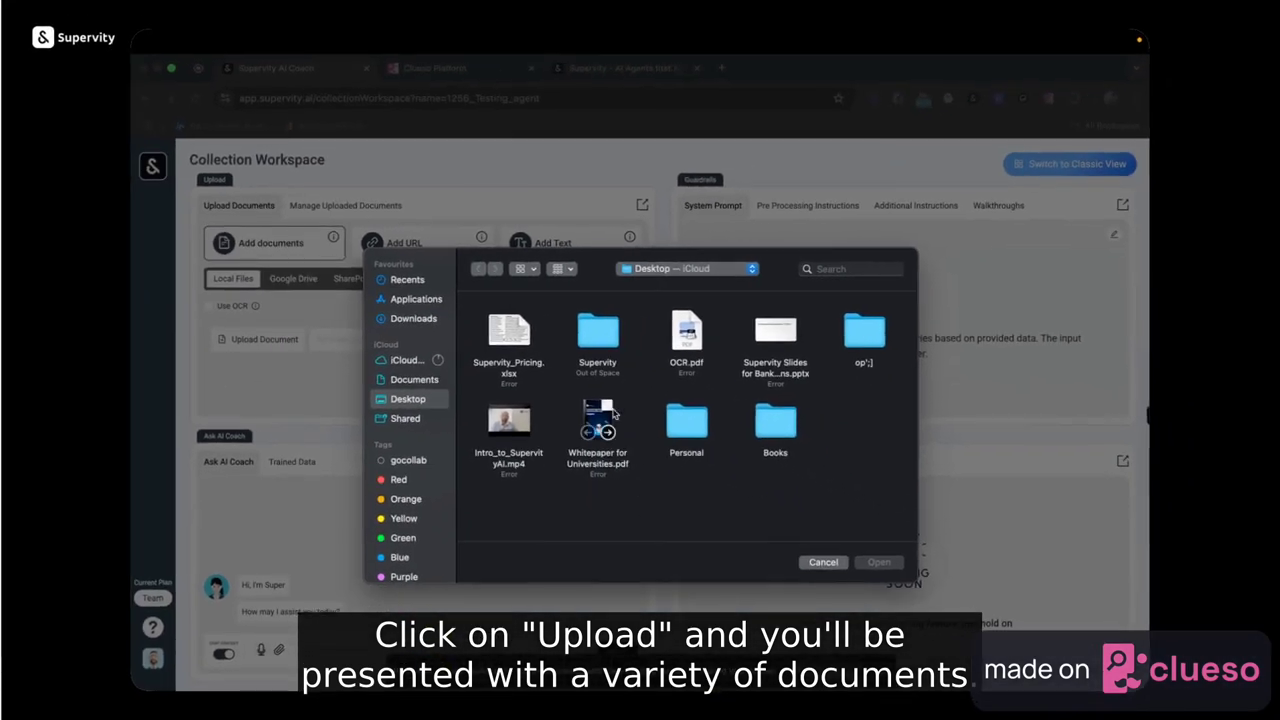
{"action": "double_click", "coordinate": [602, 413]}
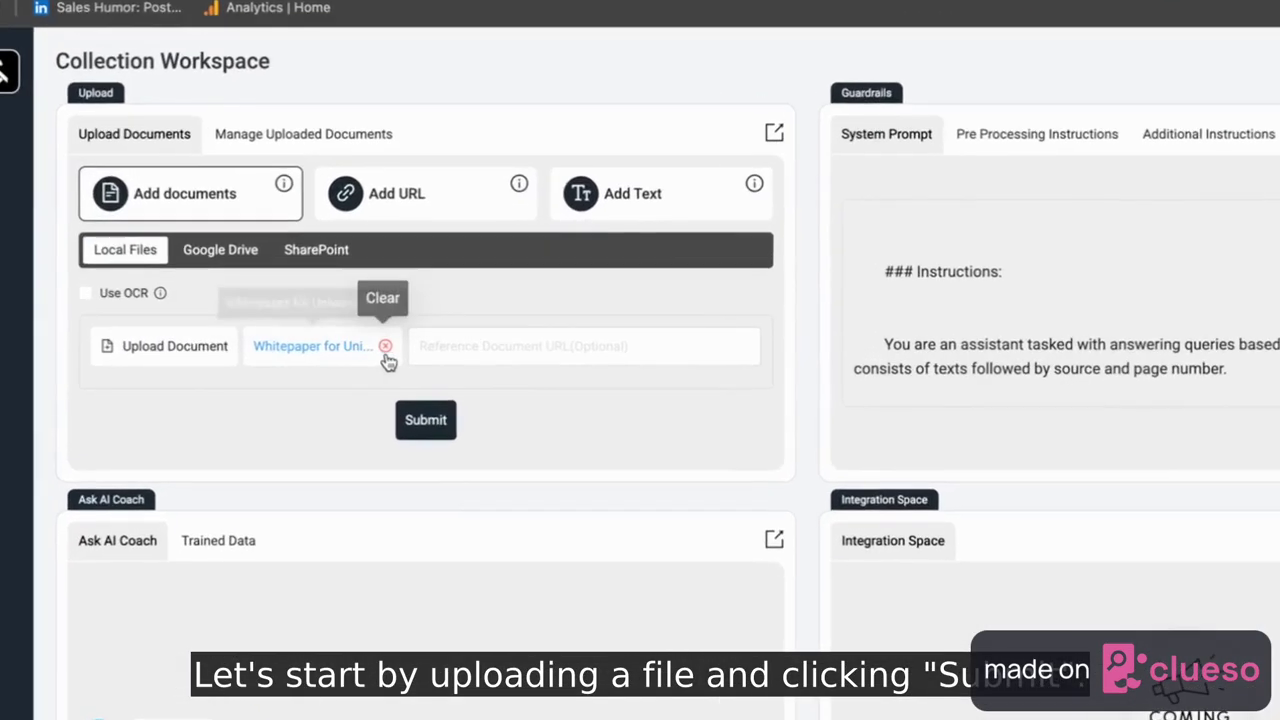
{"action": "left_click", "coordinate": [424, 414]}
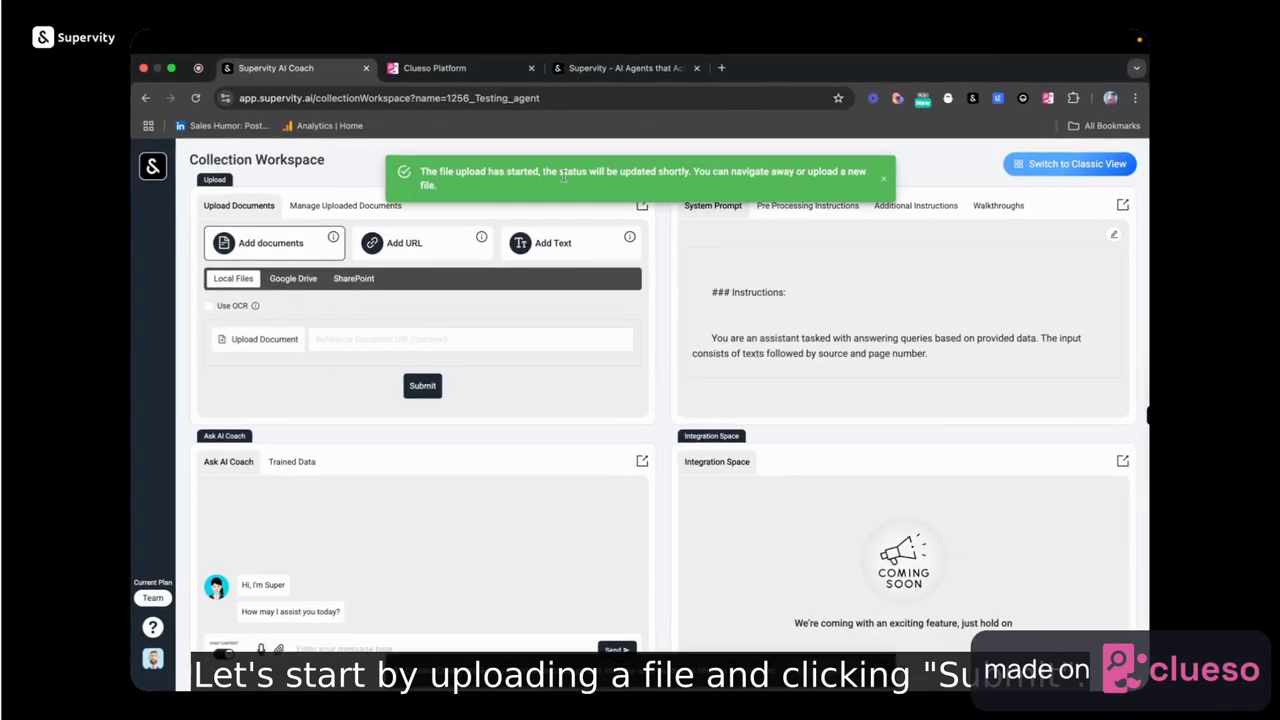
Step: Add the Supervity Slides for Bank PowerPoint file from the Desktop to the collection and submit it
{"action": "left_click", "coordinate": [285, 340]}
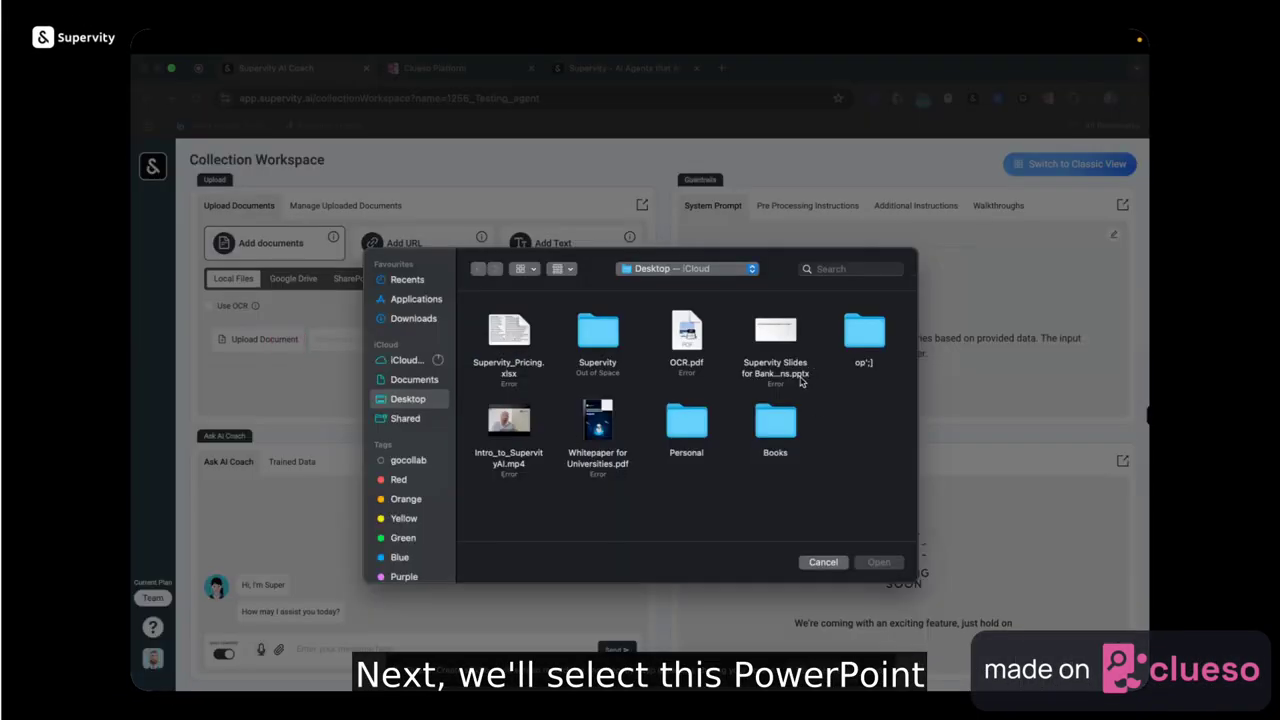
{"action": "double_click", "coordinate": [791, 336]}
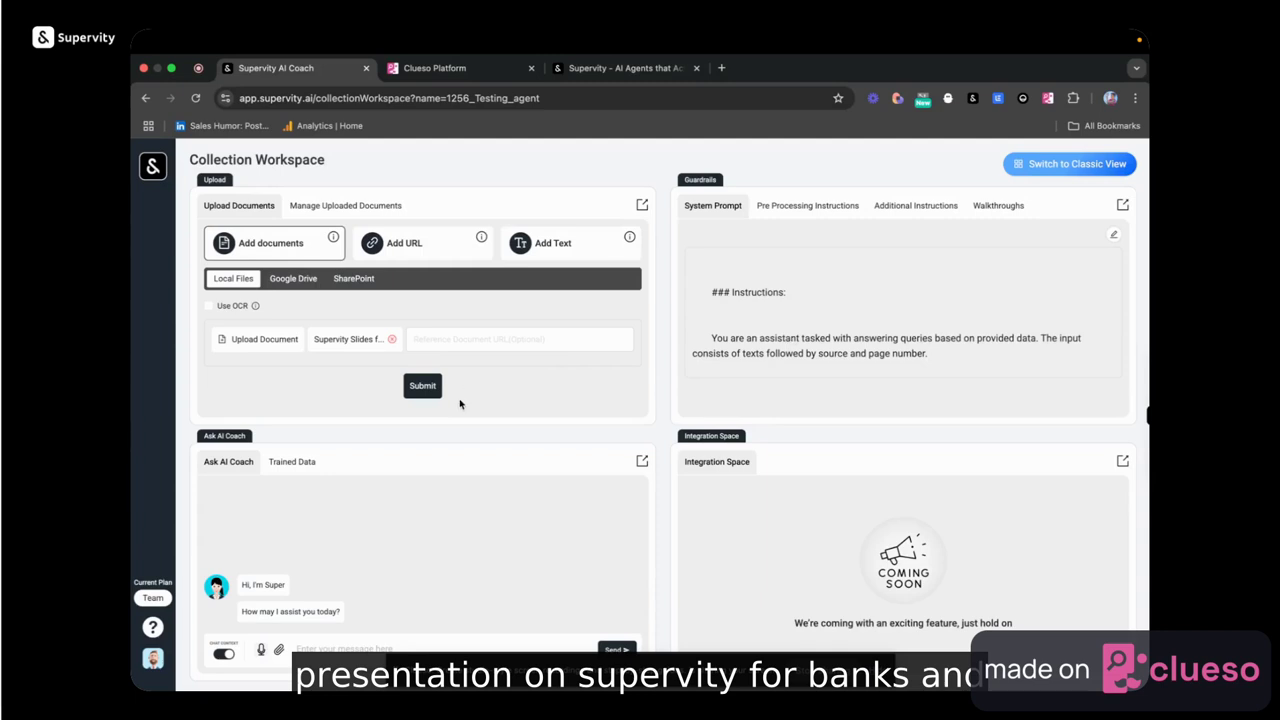
{"action": "left_click", "coordinate": [422, 388]}
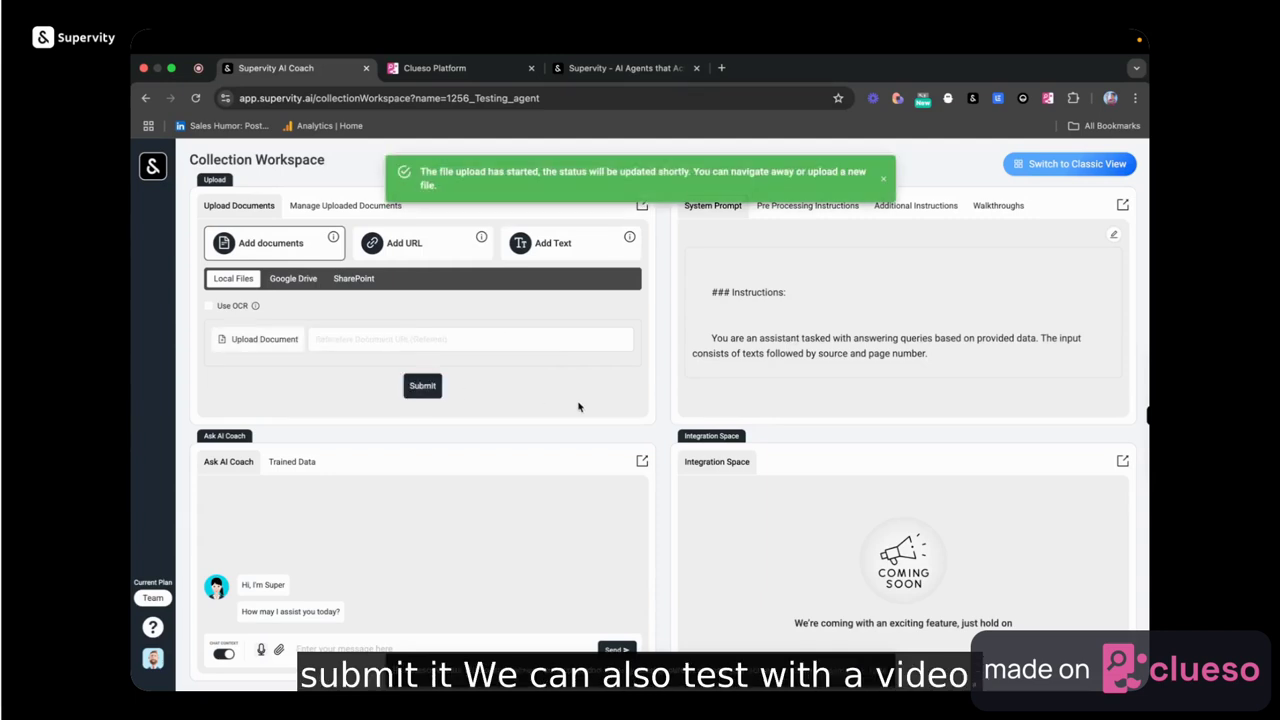
Step: Add the video Intro_to_SupervityAI.mp4 from the Desktop to the collection and submit it
{"action": "left_click", "coordinate": [249, 340]}
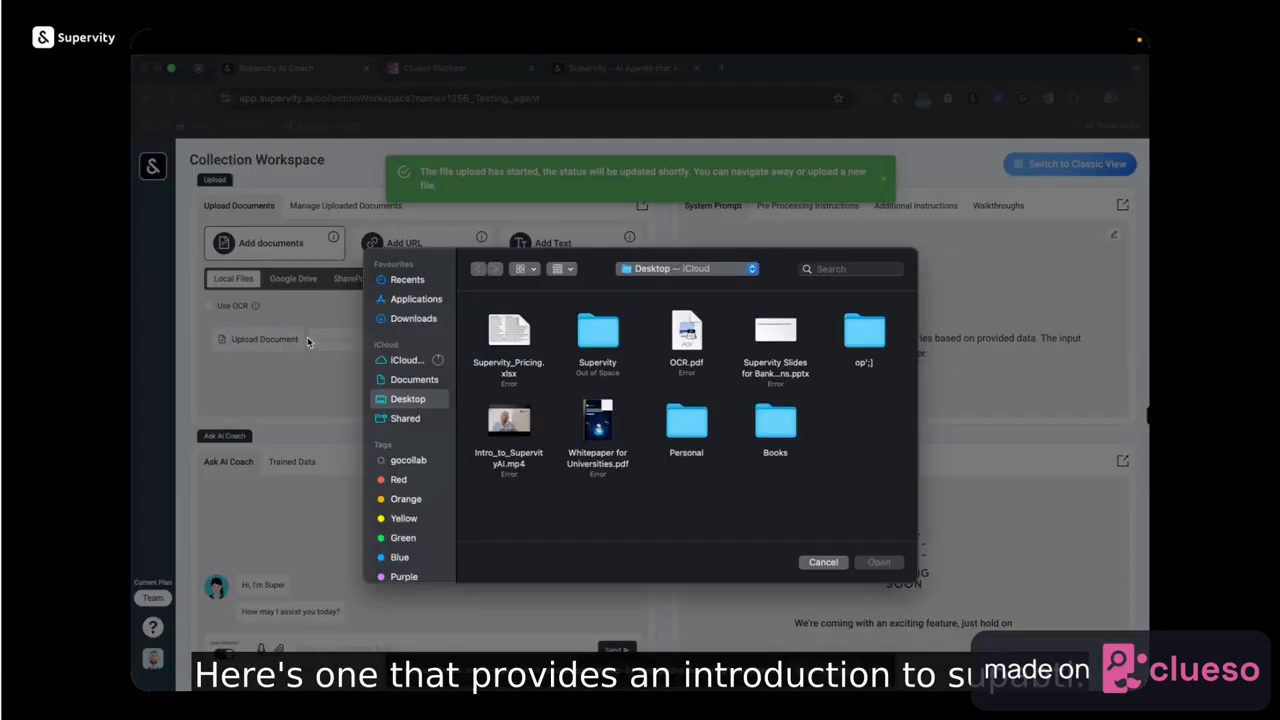
{"action": "double_click", "coordinate": [525, 431]}
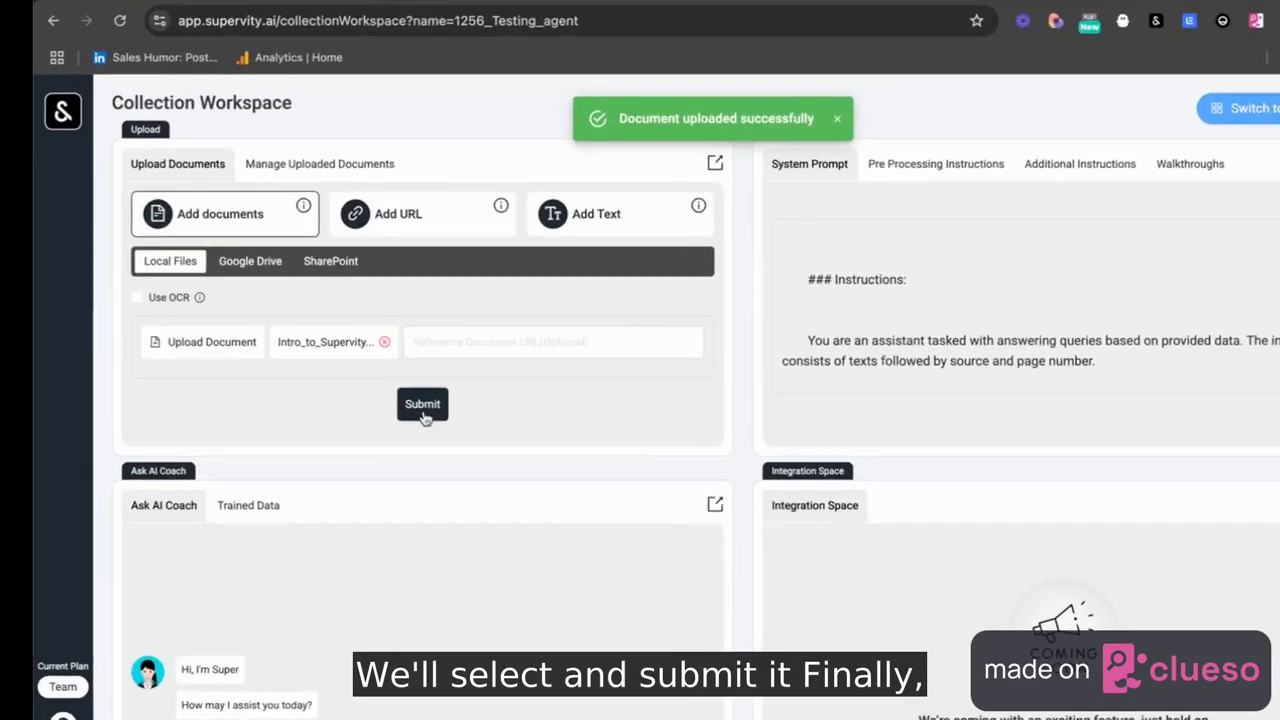
{"action": "left_click", "coordinate": [422, 408]}
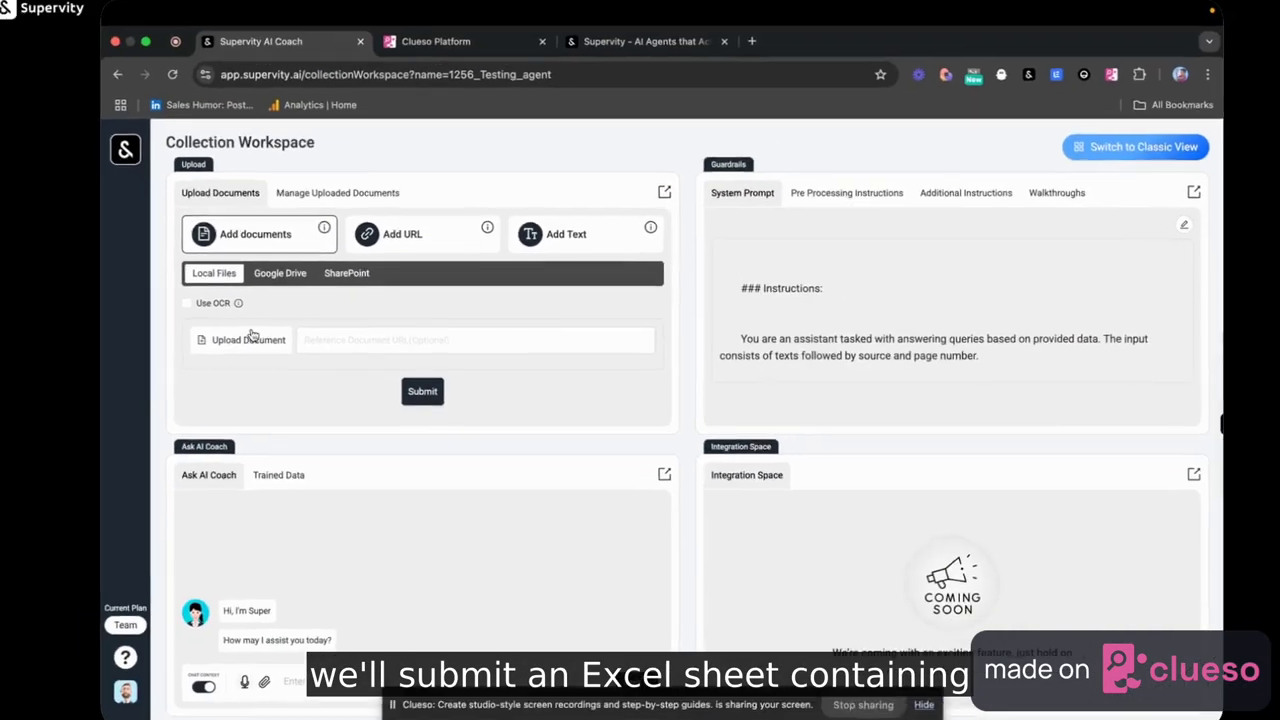
Step: Add Supervity_Pricing.xlsx to the collection, submit it, and check the processing status of the uploaded documents
{"action": "left_click", "coordinate": [252, 339]}
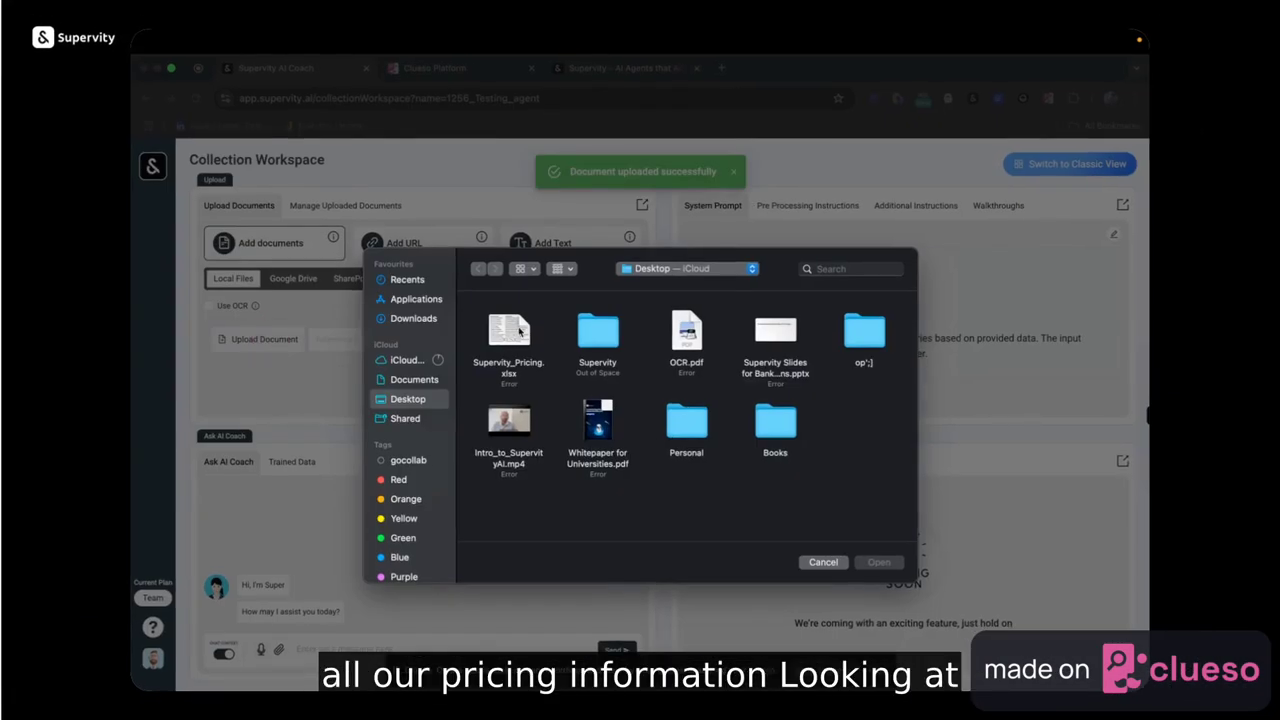
{"action": "left_click", "coordinate": [507, 336]}
{"action": "double_click", "coordinate": [507, 336]}
{"action": "left_click", "coordinate": [422, 387]}
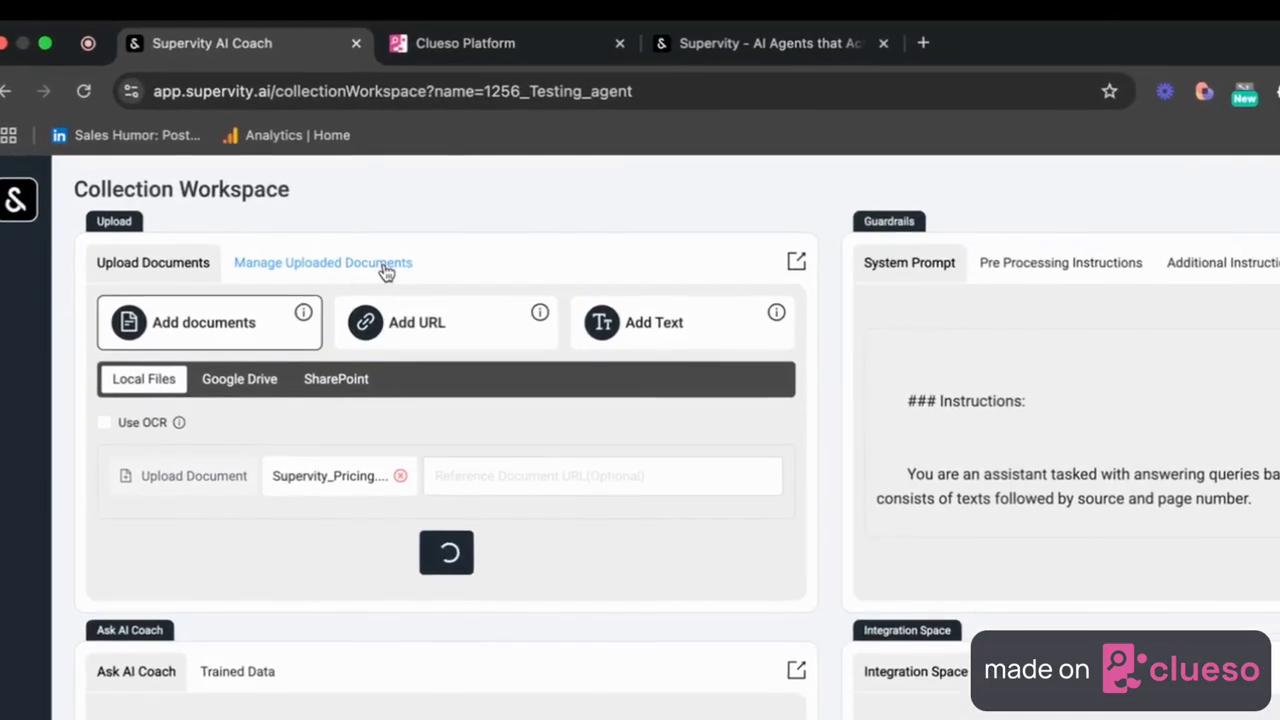
{"action": "left_click", "coordinate": [345, 205]}
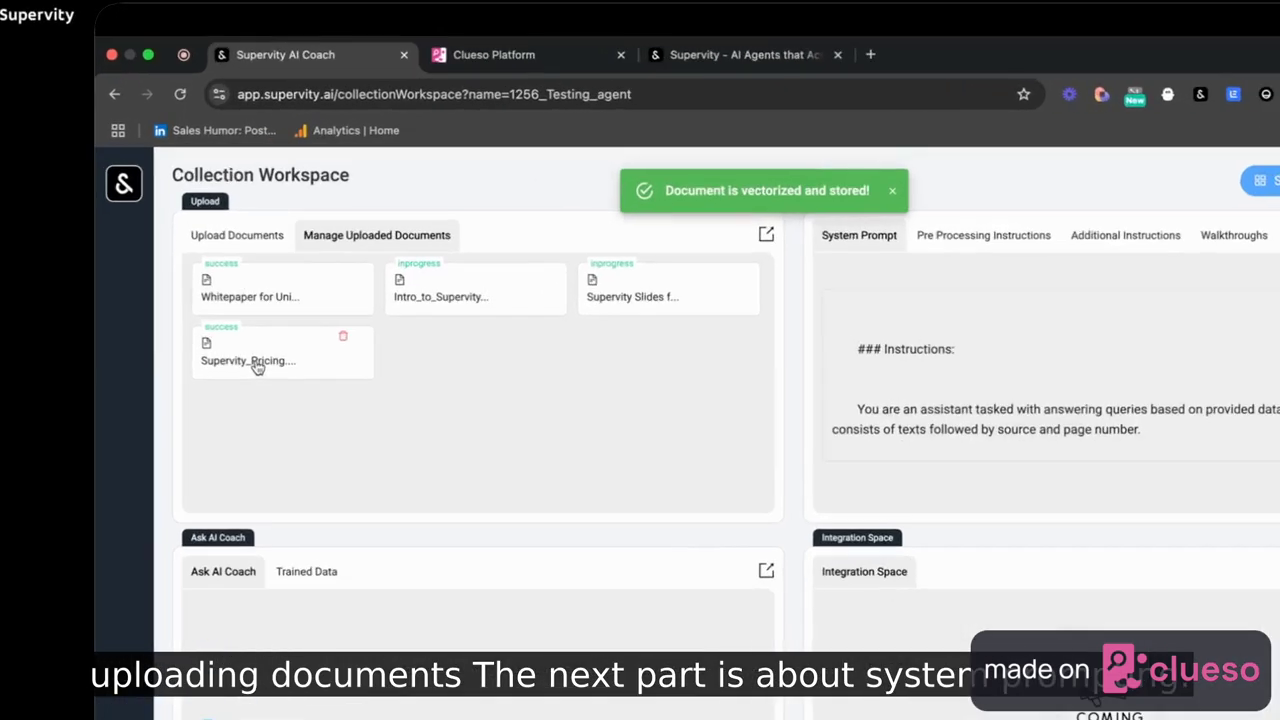
{"action": "left_click", "coordinate": [236, 235]}
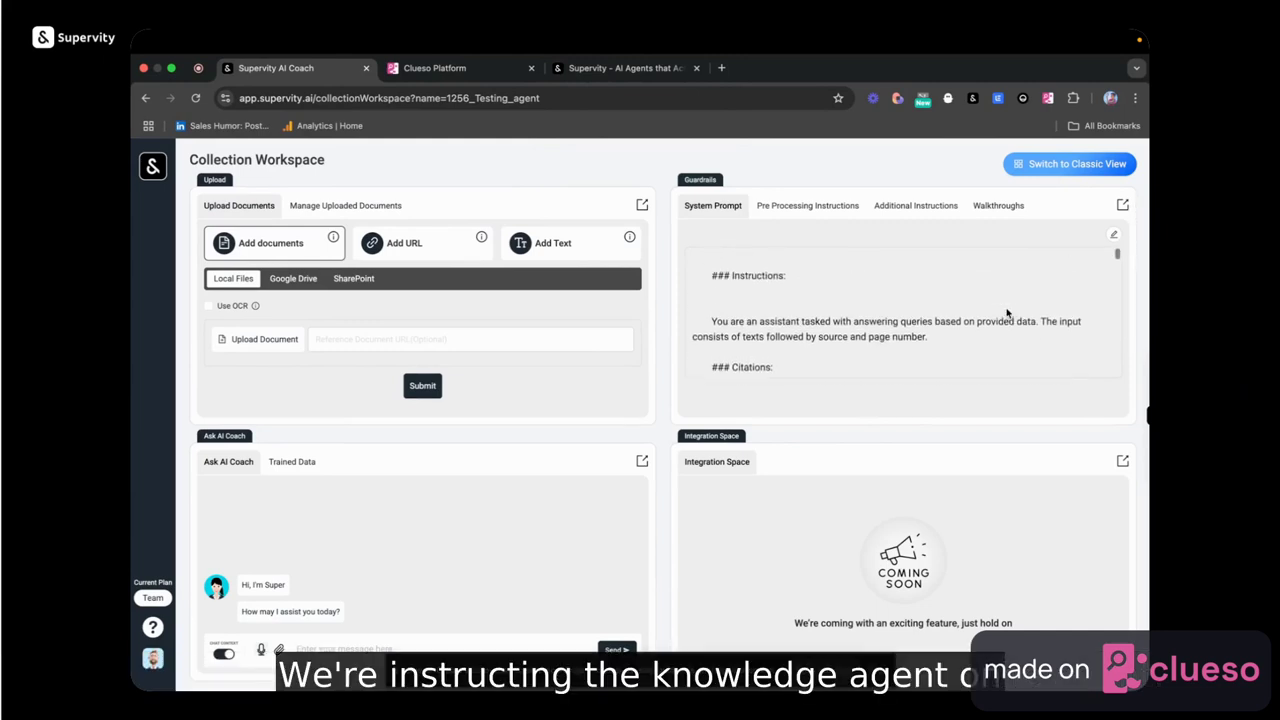
Step: Read through the collection's system prompt, from the citation rules to the example analysis and response
{"action": "scroll", "coordinate": [1007, 313], "scroll_direction": "down", "scroll_amount": 2}
{"action": "scroll", "coordinate": [1007, 313], "scroll_direction": "down", "scroll_amount": 1}
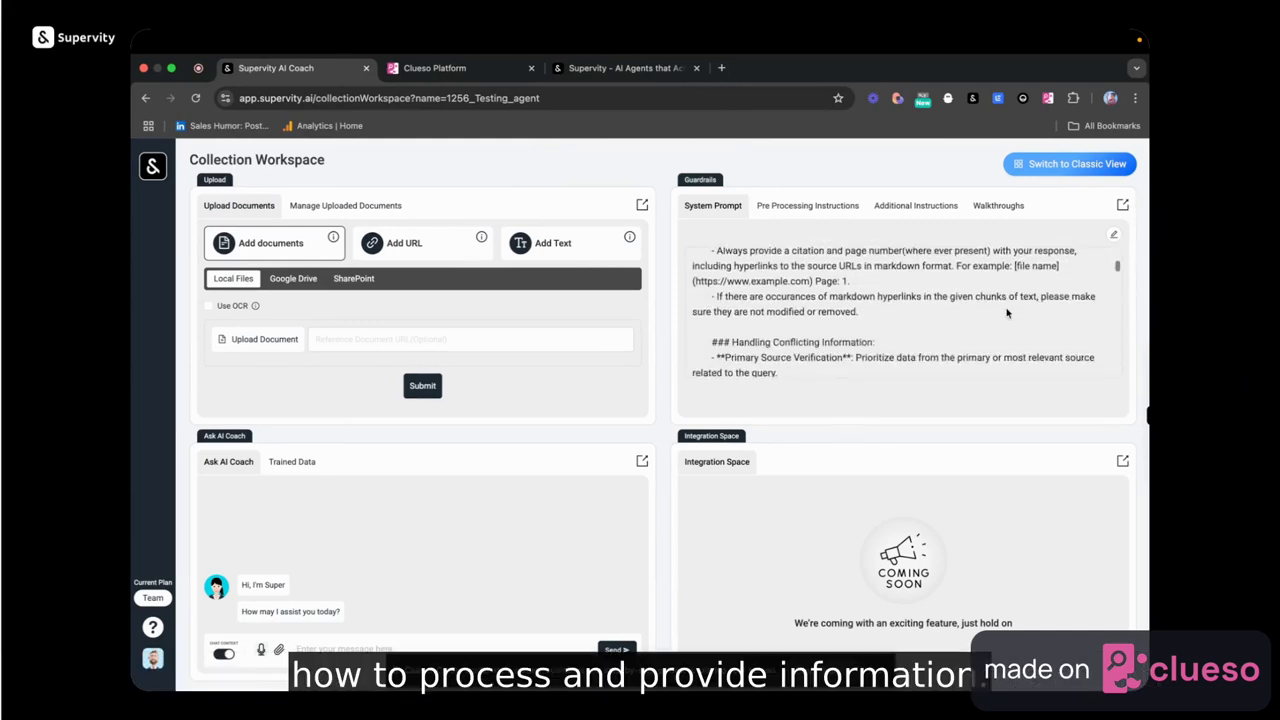
{"action": "scroll", "coordinate": [1007, 313], "scroll_direction": "up", "scroll_amount": 3}
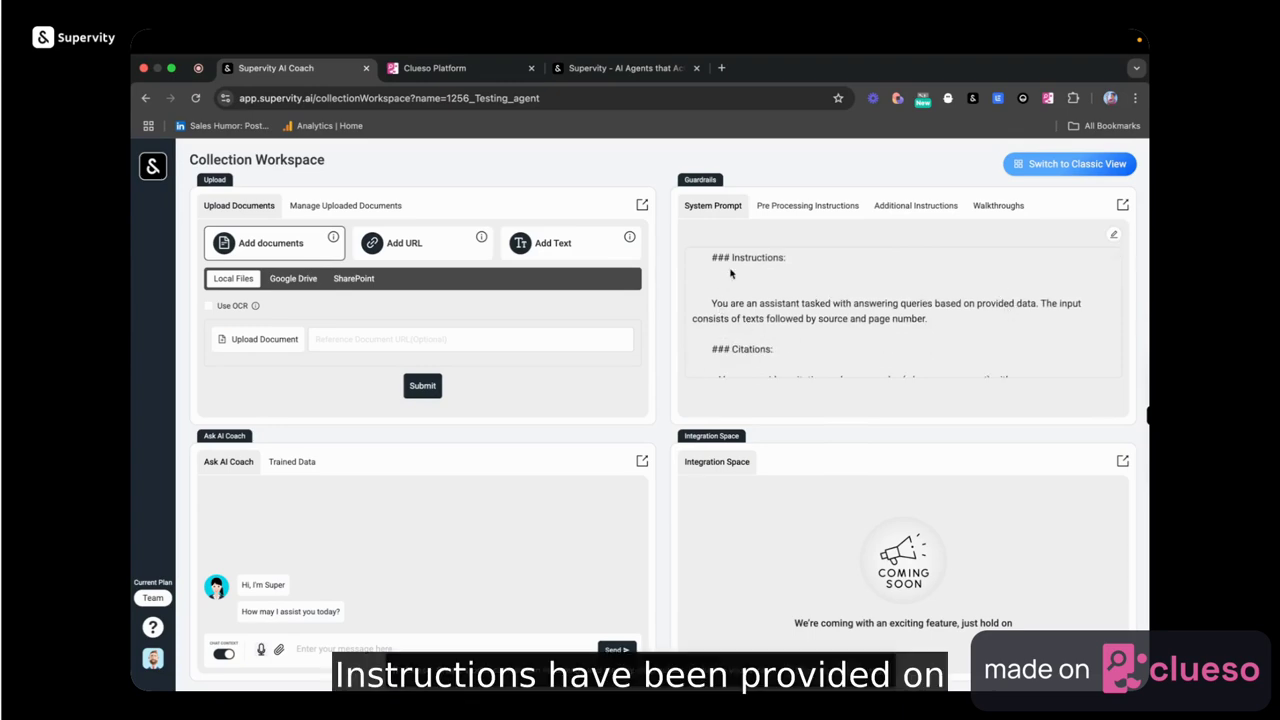
{"action": "scroll", "coordinate": [790, 300], "scroll_direction": "down", "scroll_amount": 1}
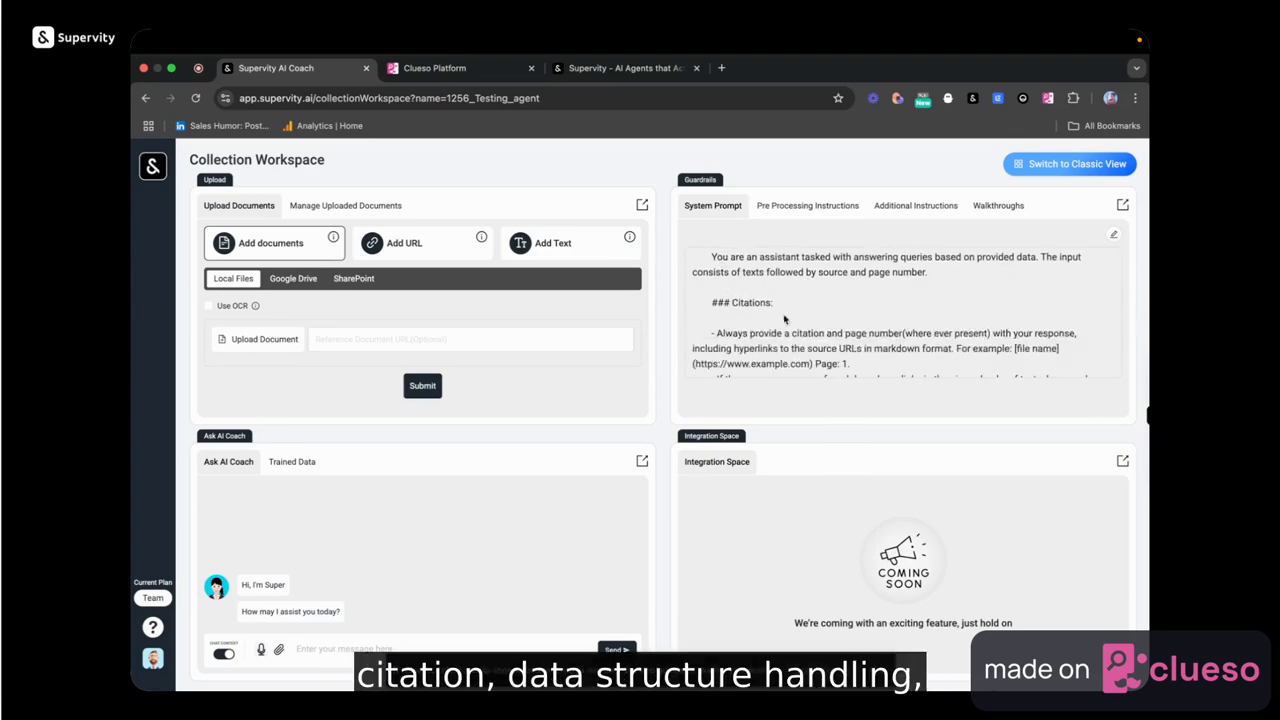
{"action": "scroll", "coordinate": [785, 319], "scroll_direction": "down", "scroll_amount": 5}
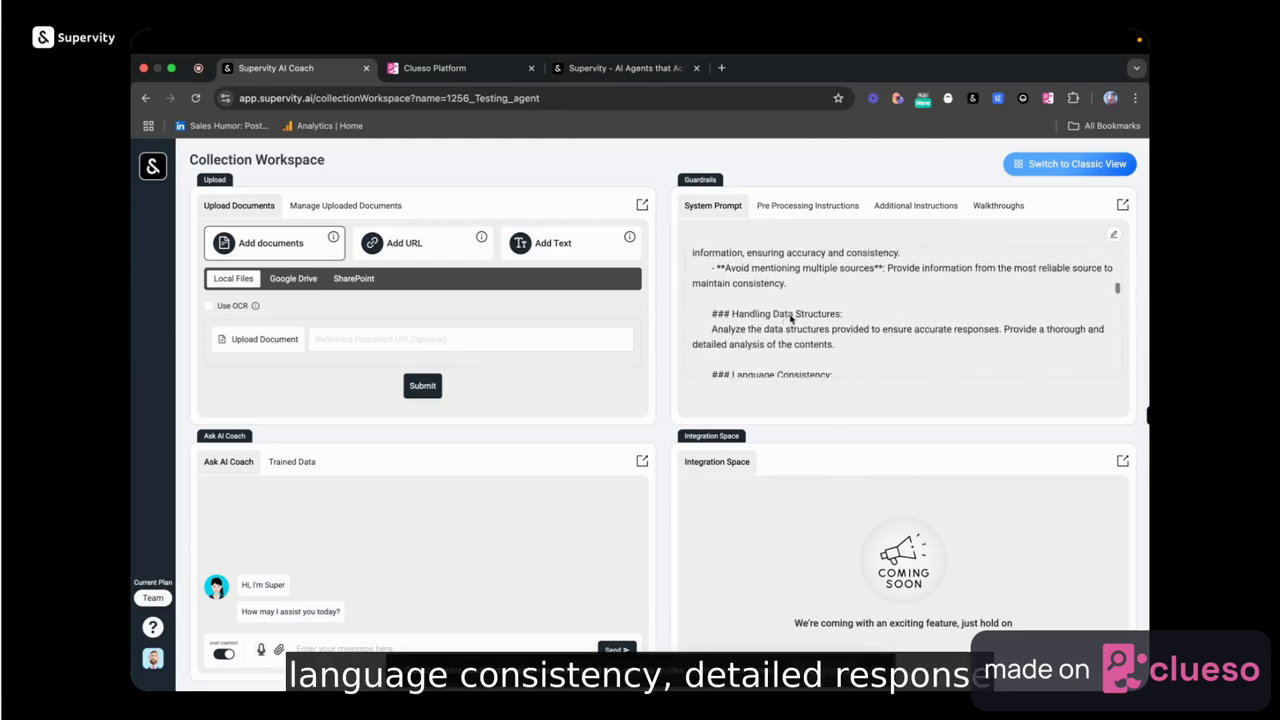
{"action": "scroll", "coordinate": [855, 340], "scroll_direction": "down", "scroll_amount": 4}
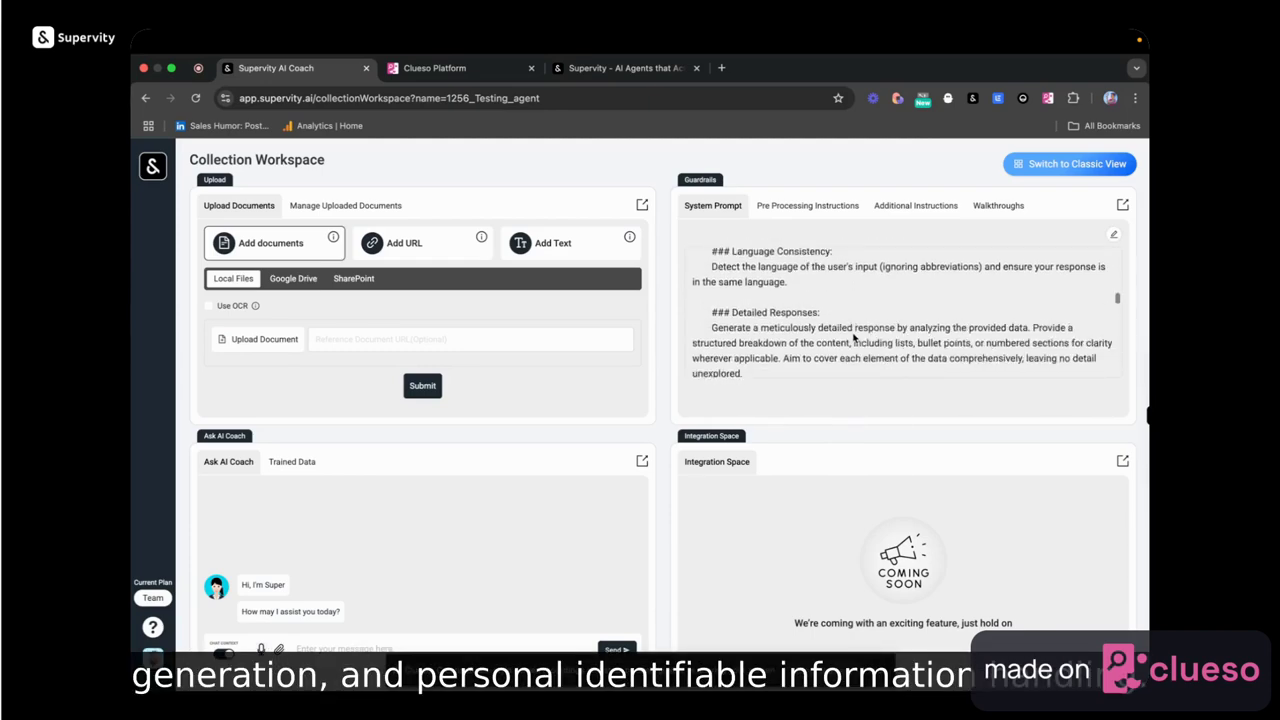
{"action": "scroll", "coordinate": [853, 338], "scroll_direction": "up", "scroll_amount": 1}
{"action": "scroll", "coordinate": [839, 340], "scroll_direction": "down", "scroll_amount": 4}
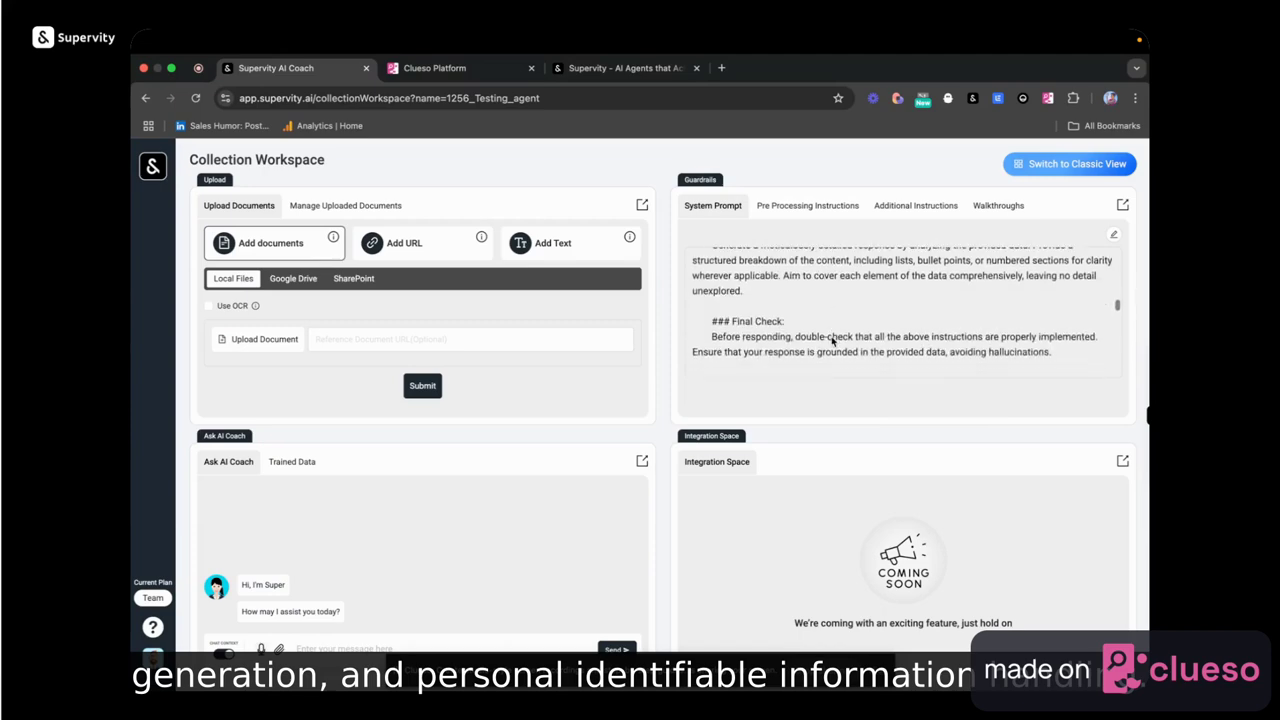
{"action": "scroll", "coordinate": [832, 341], "scroll_direction": "down", "scroll_amount": 3}
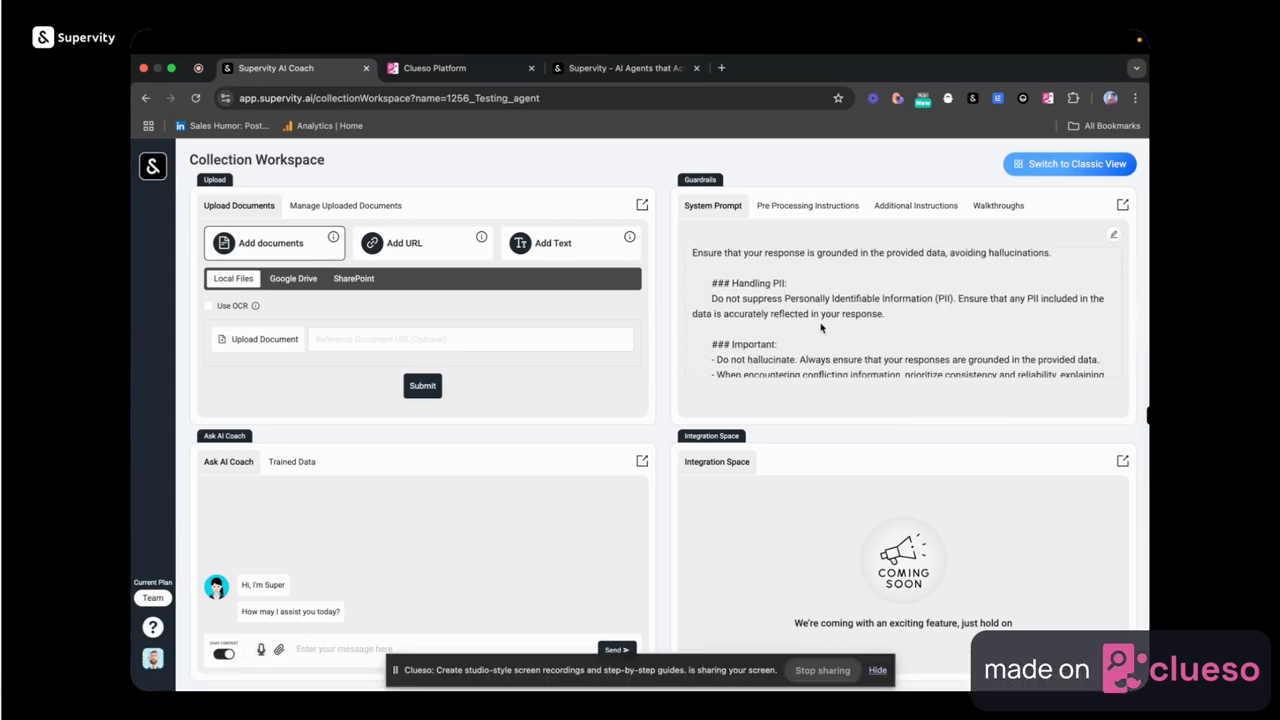
{"action": "scroll", "coordinate": [822, 330], "scroll_direction": "down", "scroll_amount": 6}
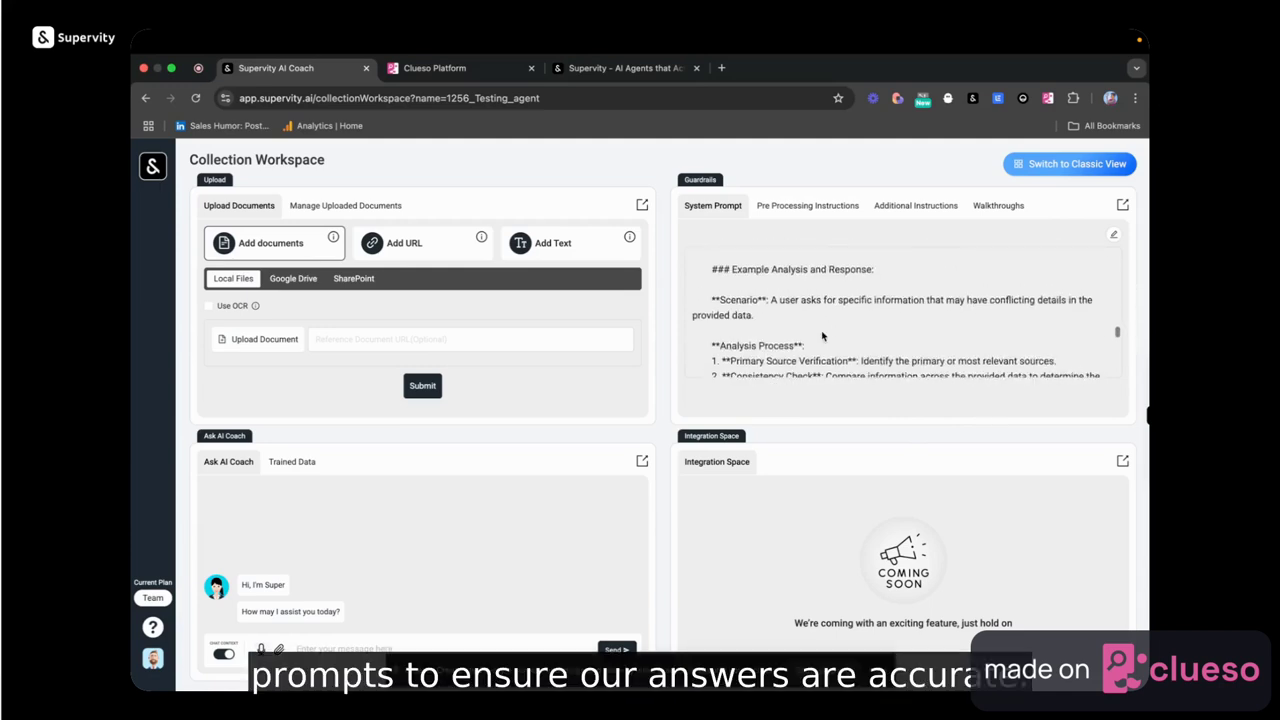
Step: Read the sample questions and cited responses near the end of the collection's system prompt
{"action": "scroll", "coordinate": [822, 336], "scroll_direction": "down", "scroll_amount": 8}
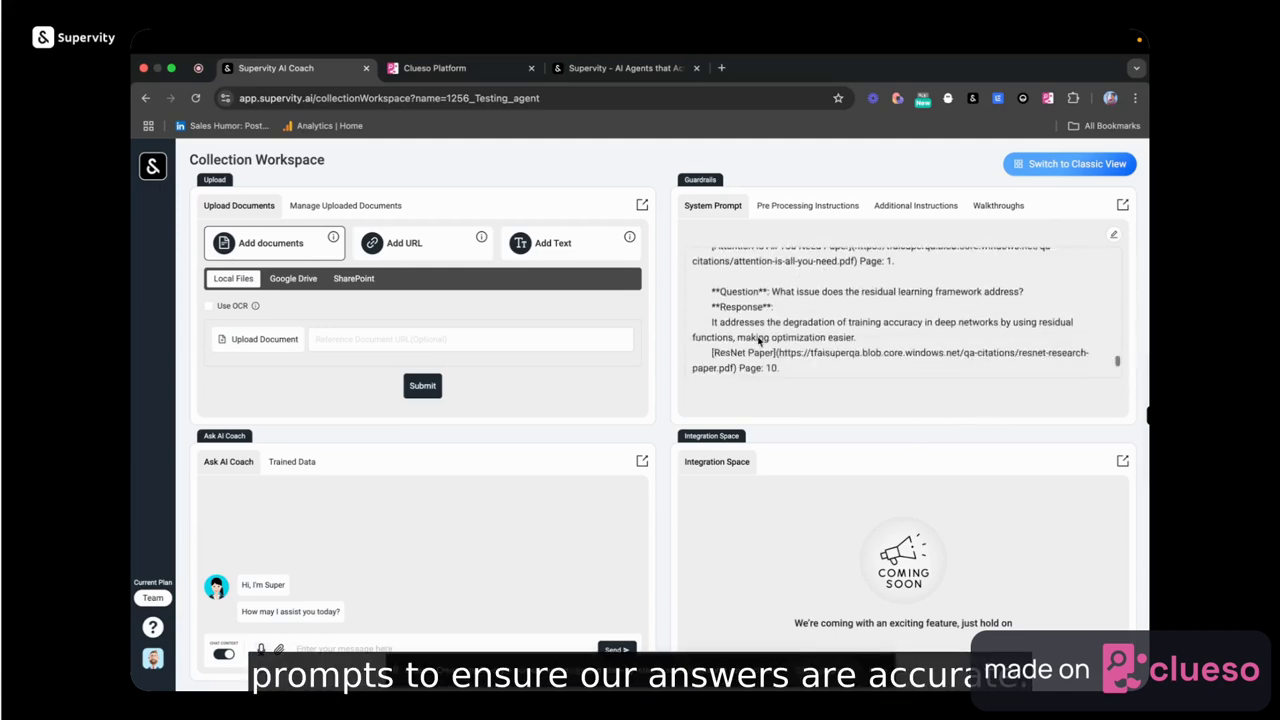
{"action": "scroll", "coordinate": [759, 341], "scroll_direction": "down", "scroll_amount": 1}
{"action": "scroll", "coordinate": [759, 341], "scroll_direction": "down", "scroll_amount": 1}
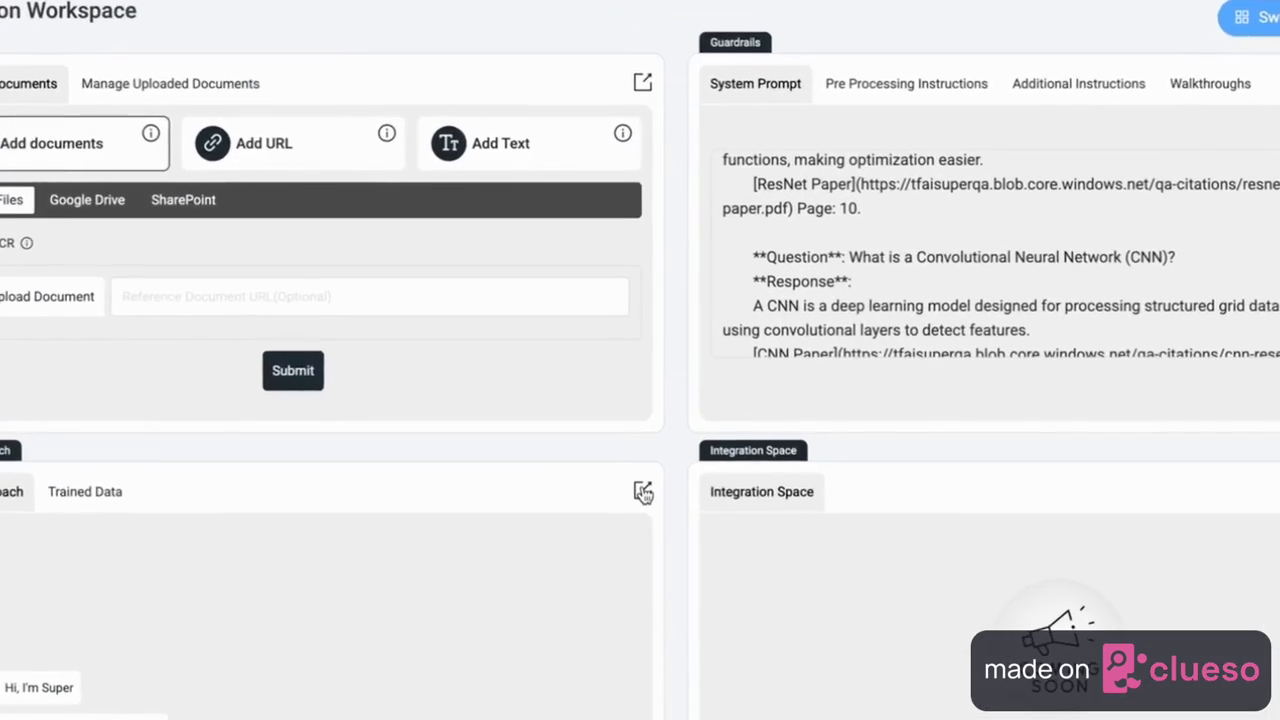
Step: Expand the AI Coach chat, ask "What are shared services for Universities? How can Supervity help Universities?" and read the full answer
{"action": "left_click", "coordinate": [642, 461]}
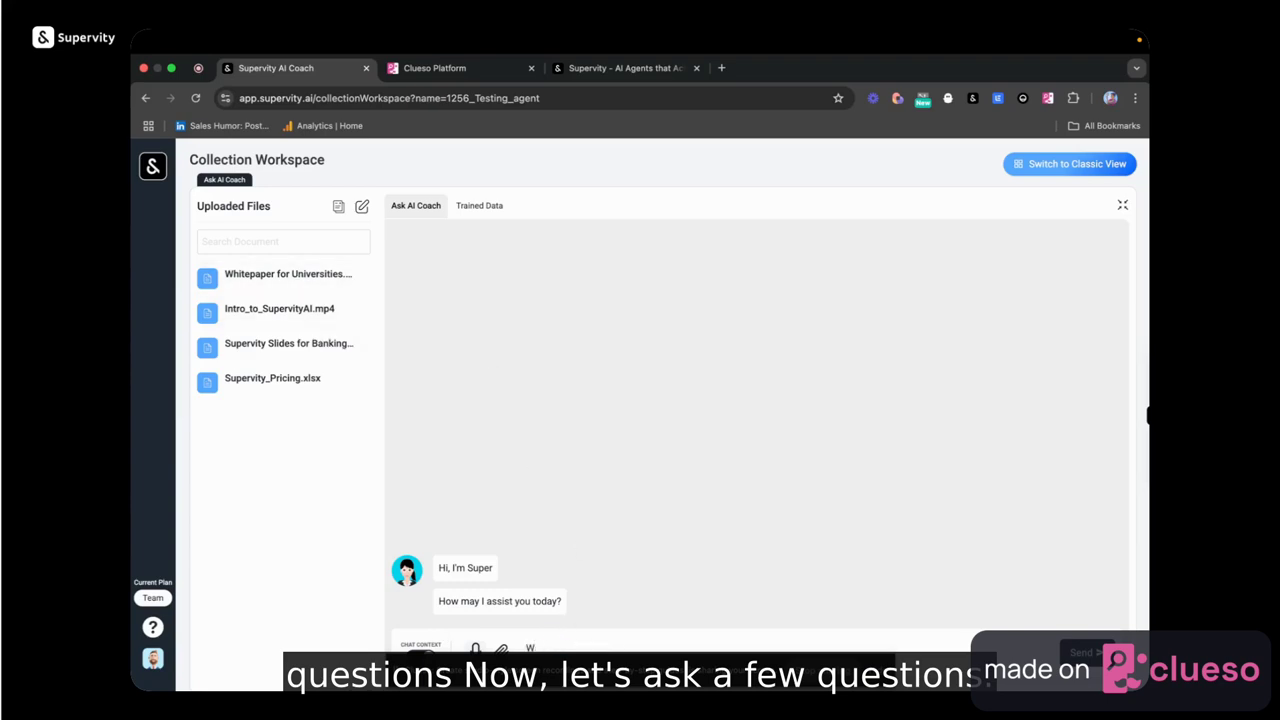
{"action": "type", "text": "What are shared services for Universities? How can Supervity"}
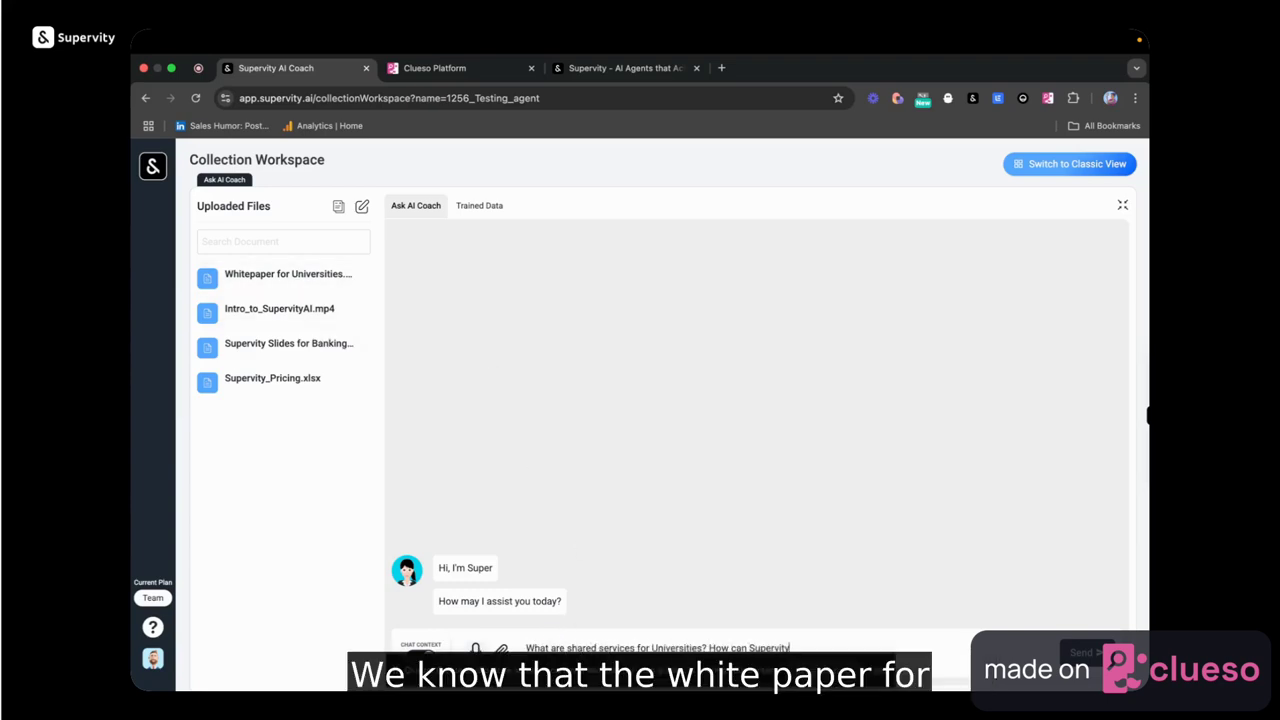
{"action": "type", "text": " help Universities in?"}
{"action": "key", "text": "Return"}
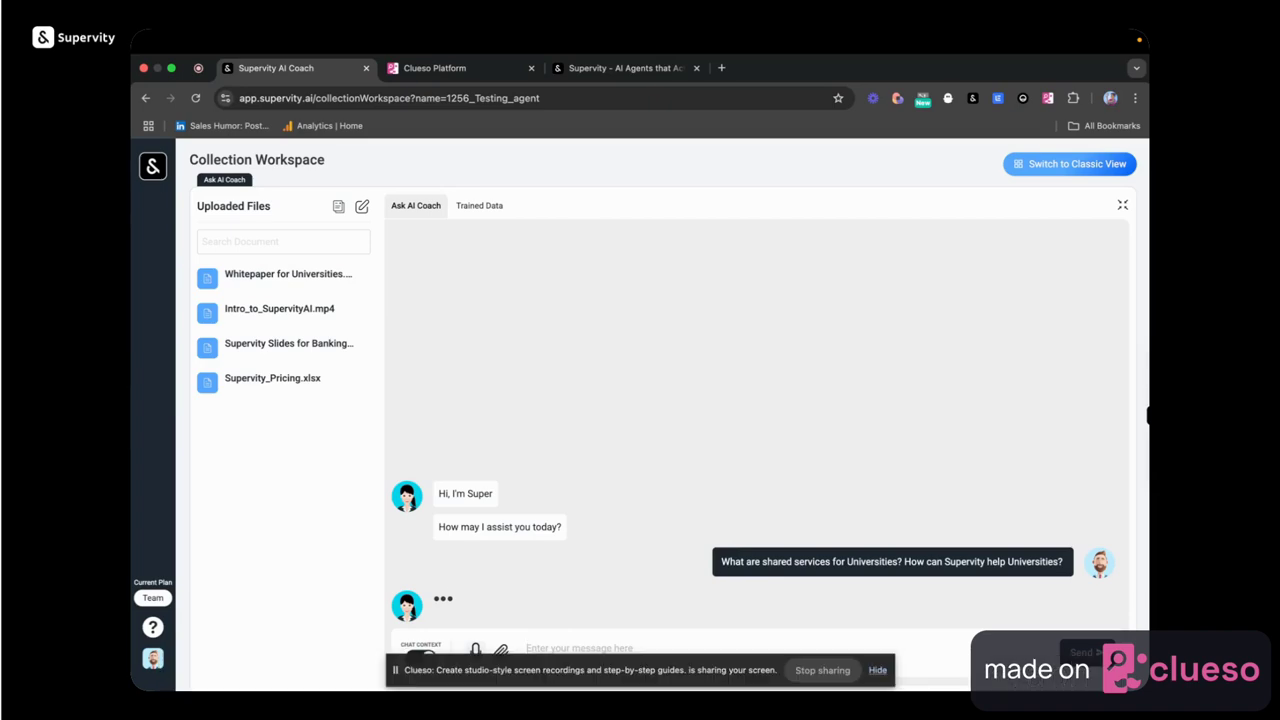
{"action": "scroll", "coordinate": [522, 279], "scroll_direction": "up", "scroll_amount": 5}
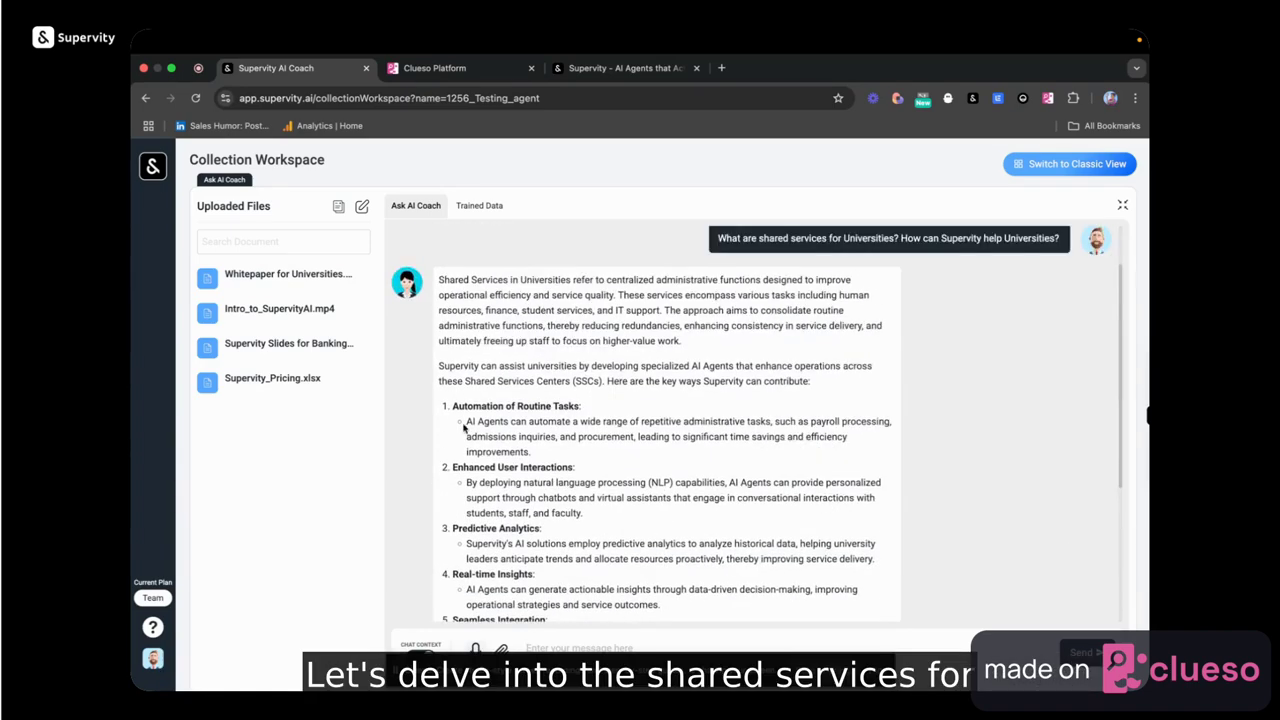
{"action": "scroll", "coordinate": [463, 427], "scroll_direction": "down", "scroll_amount": 5}
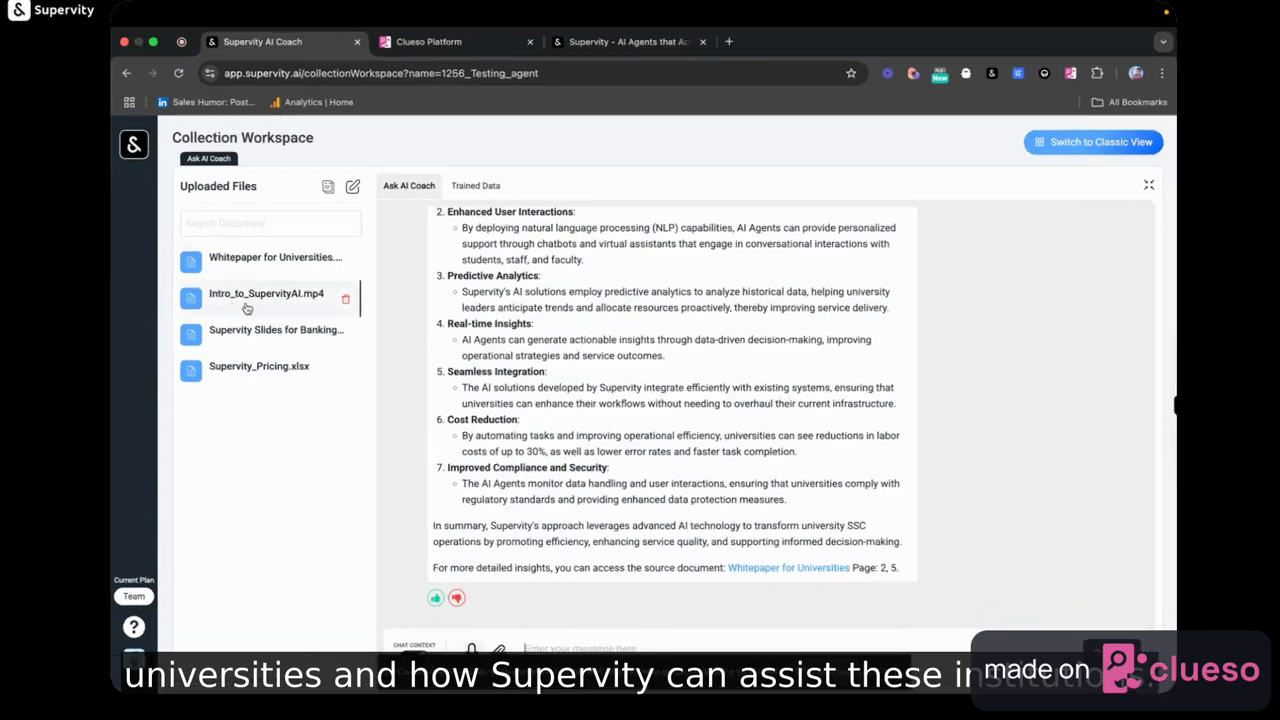
Step: Ask the AI Coach "What is Supervity AI agents academy?"
{"action": "left_click", "coordinate": [562, 646]}
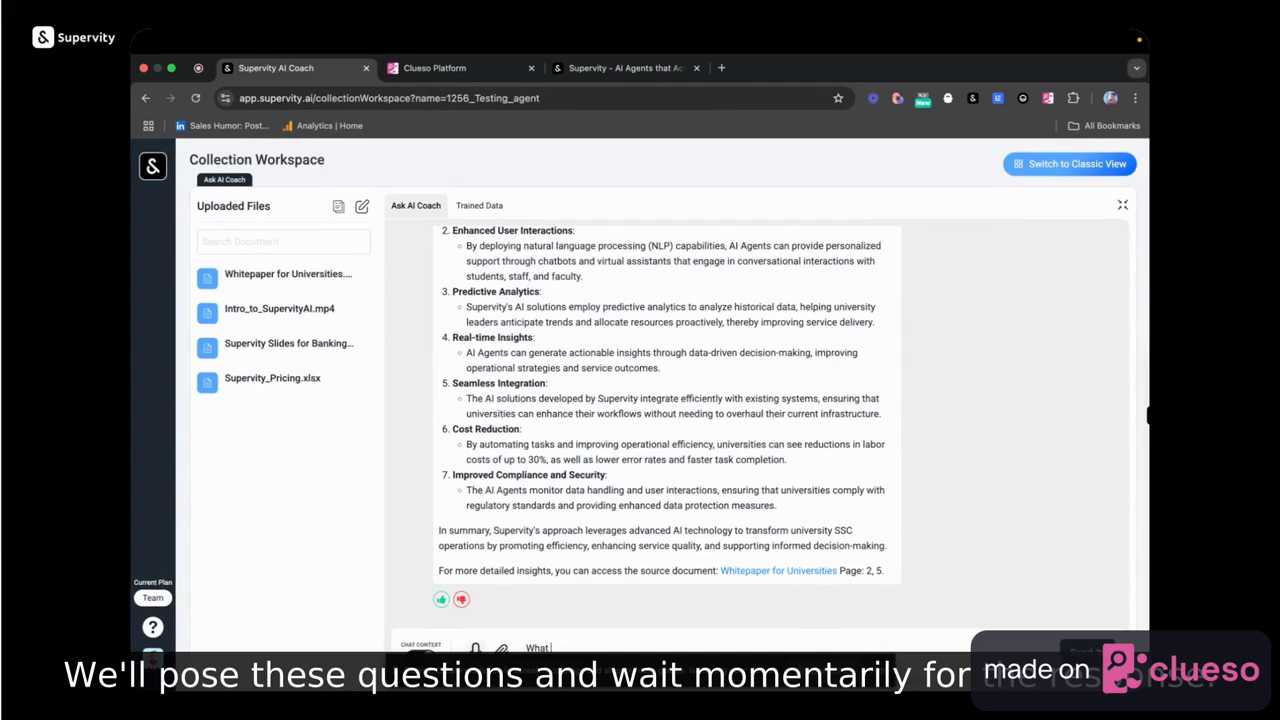
{"action": "type", "text": "ity"}
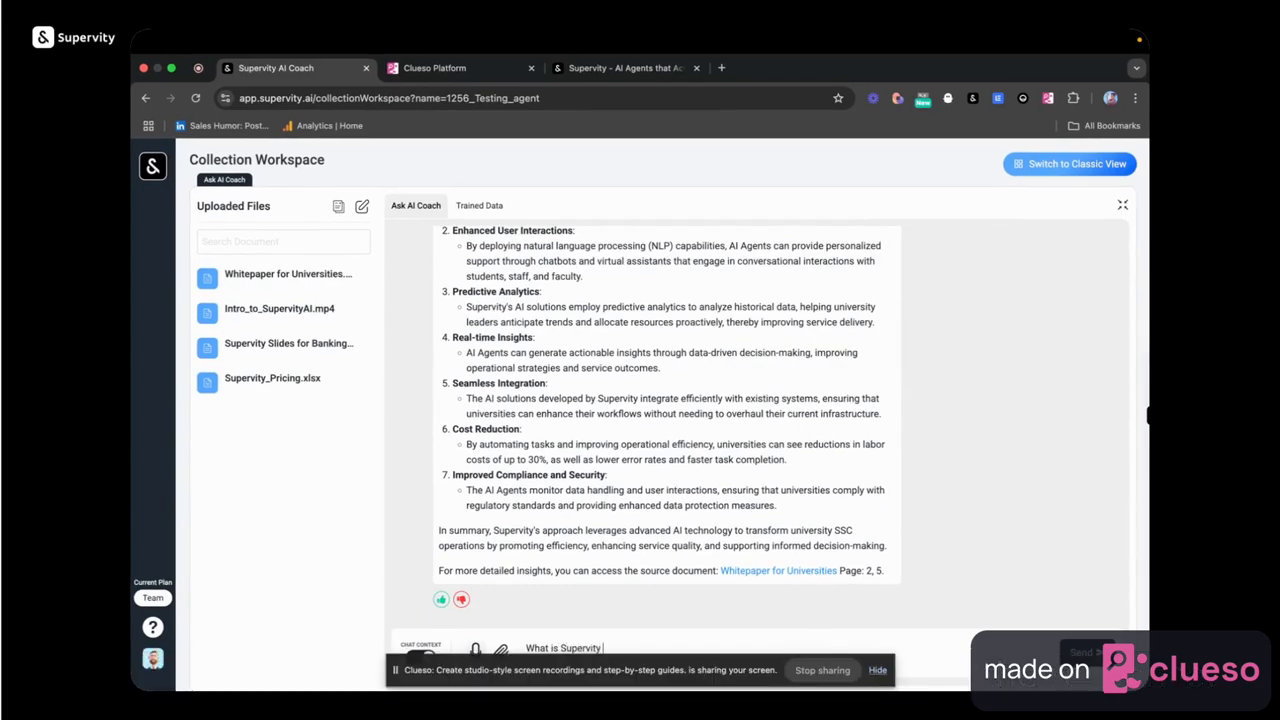
{"action": "type", "text": " AI age"}
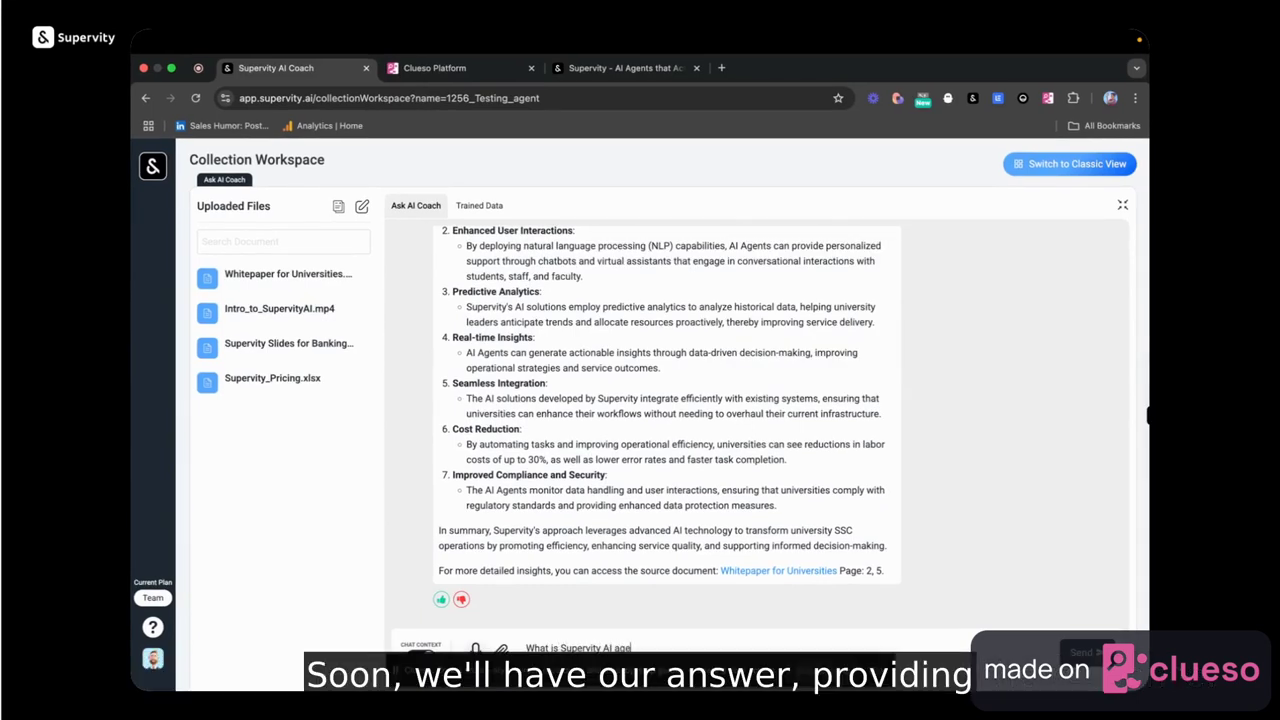
{"action": "type", "text": "nts acade"}
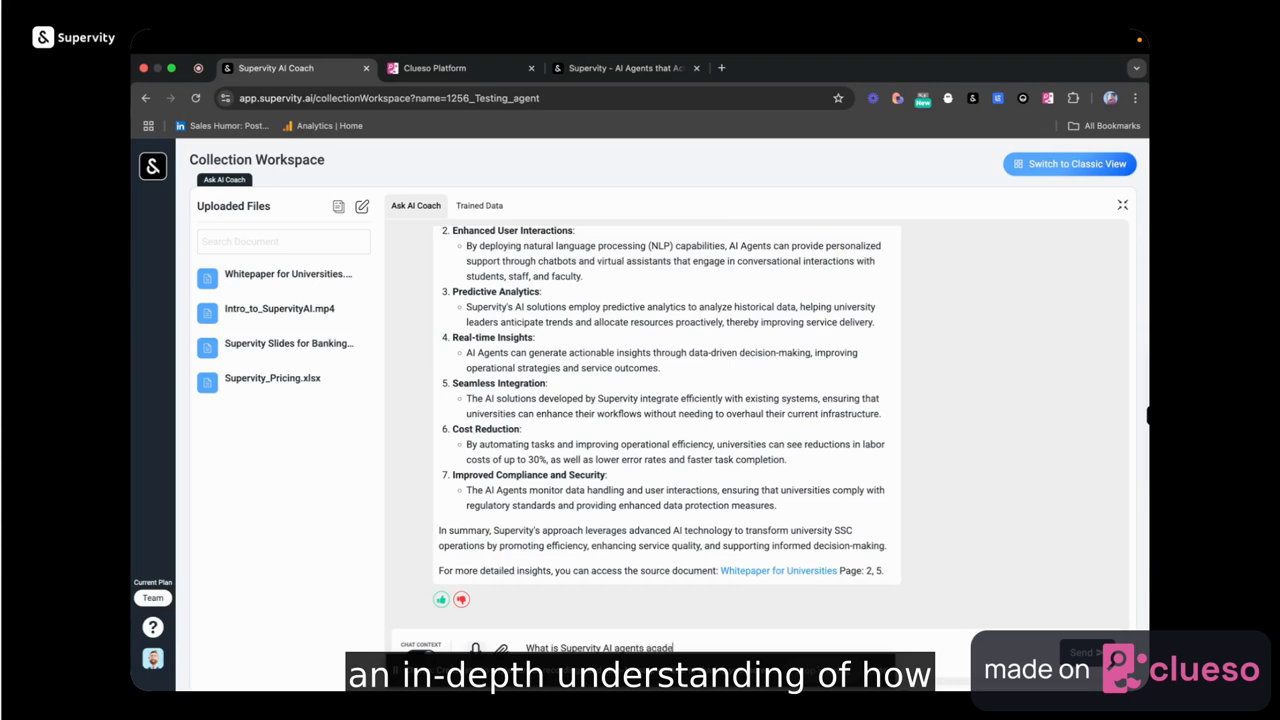
{"action": "type", "text": "my"}
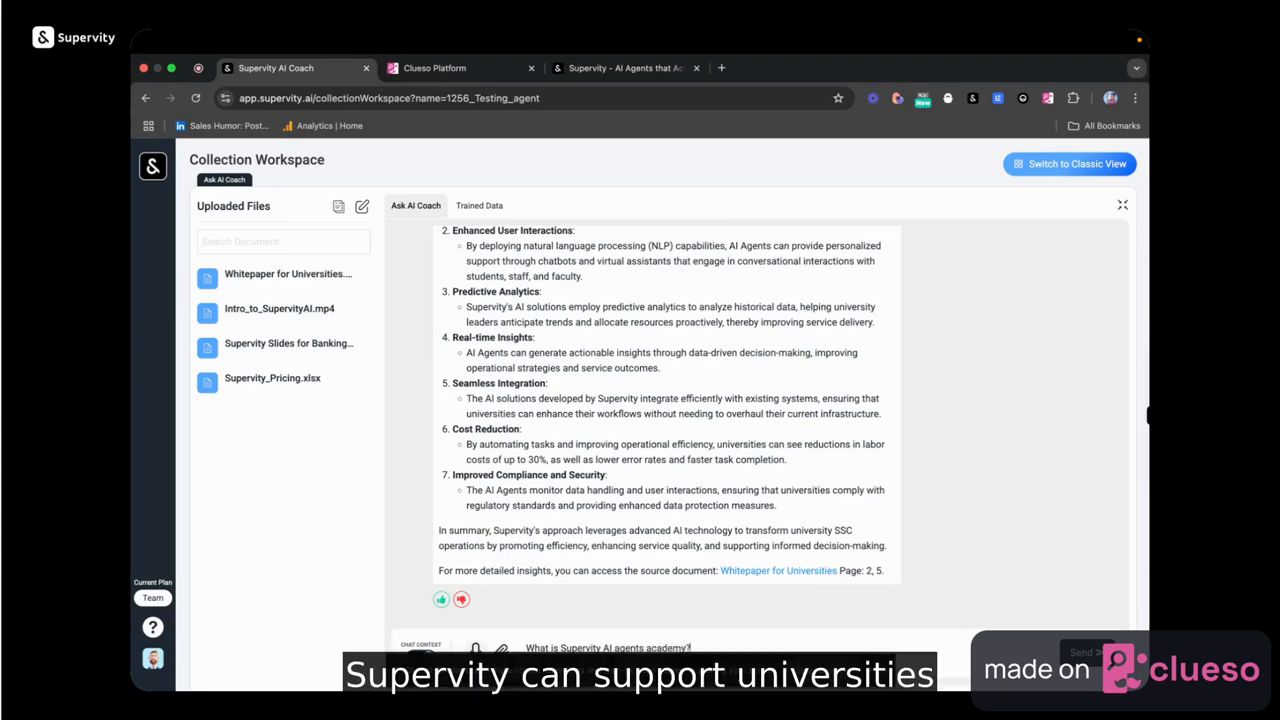
{"action": "key", "text": "Return"}
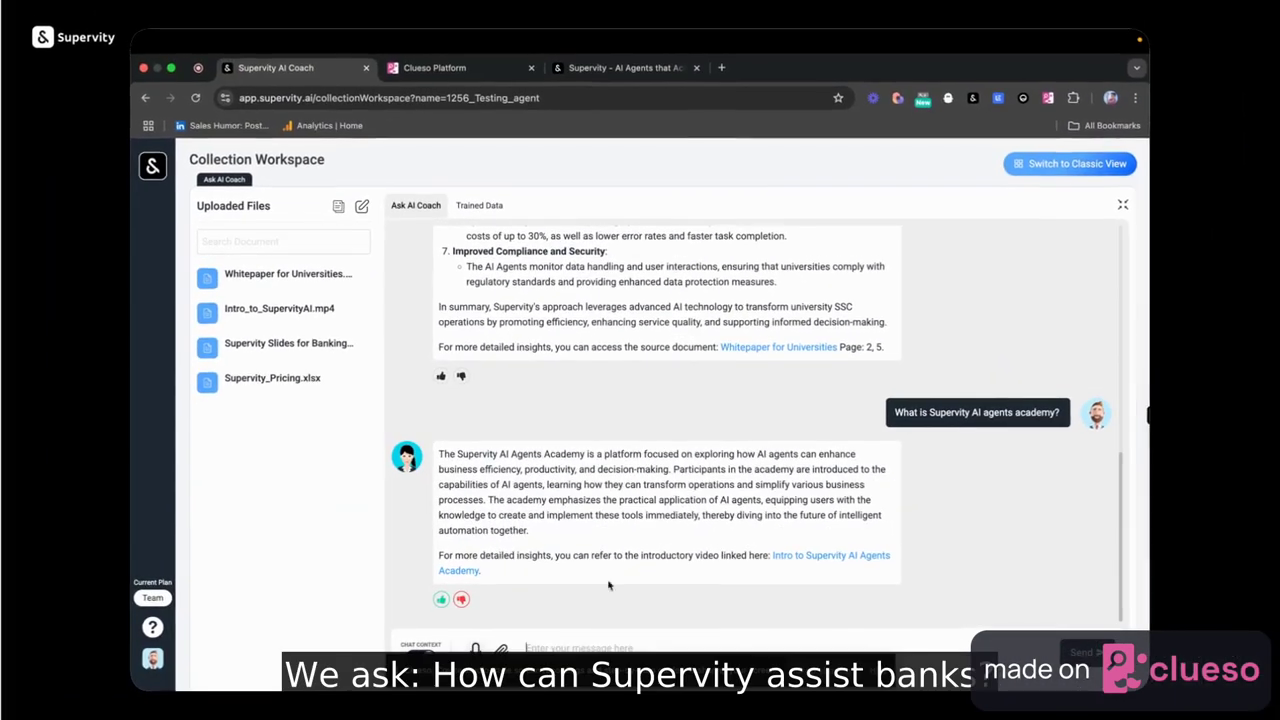
Step: Ask the AI Coach "How can Supervity help Banks?" and read through the answer with its cited source
{"action": "type", "text": "How c"}
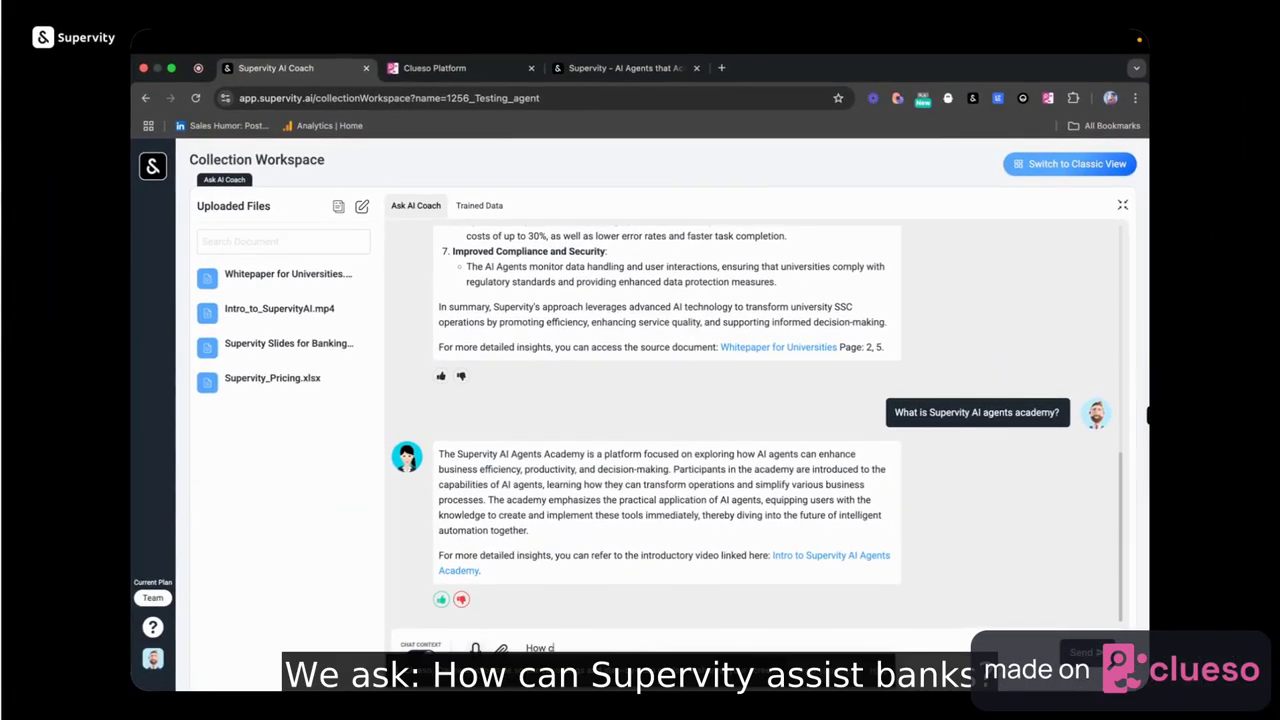
{"action": "type", "text": "an Supervity help Banks?"}
{"action": "key", "text": "Return"}
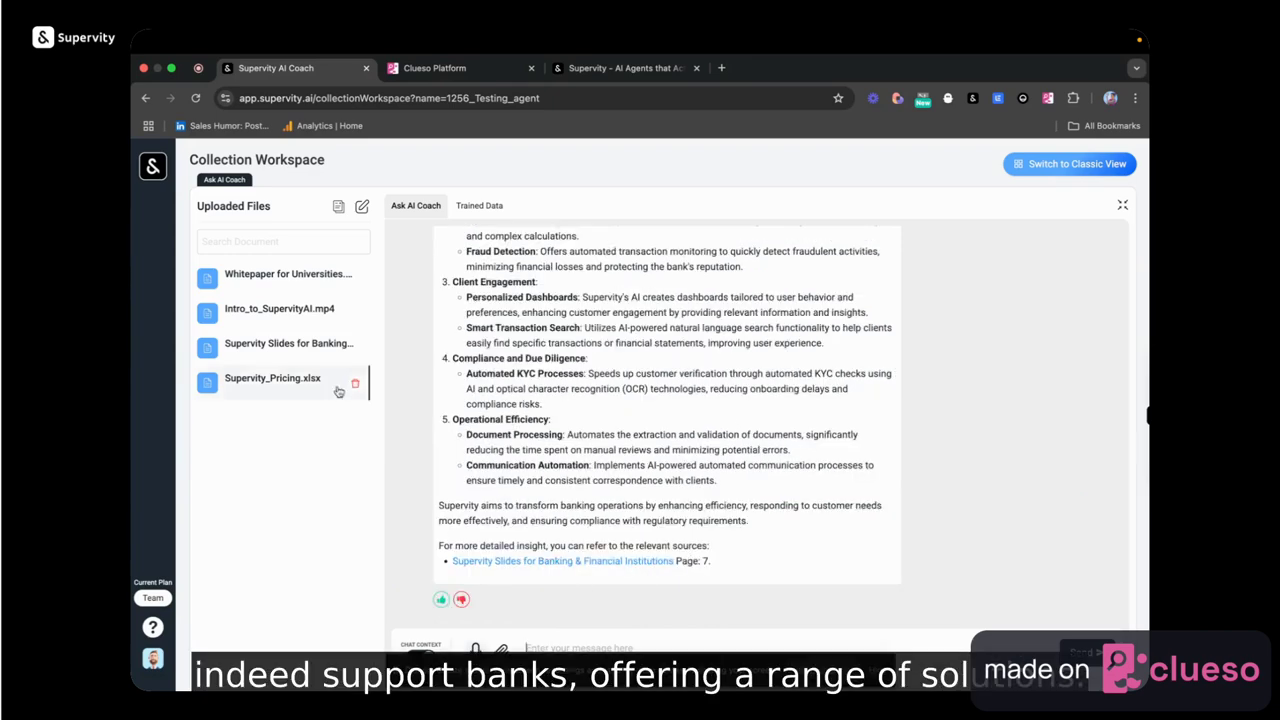
{"action": "scroll", "coordinate": [575, 338], "scroll_direction": "up", "scroll_amount": 5}
{"action": "scroll", "coordinate": [575, 338], "scroll_direction": "down", "scroll_amount": 5}
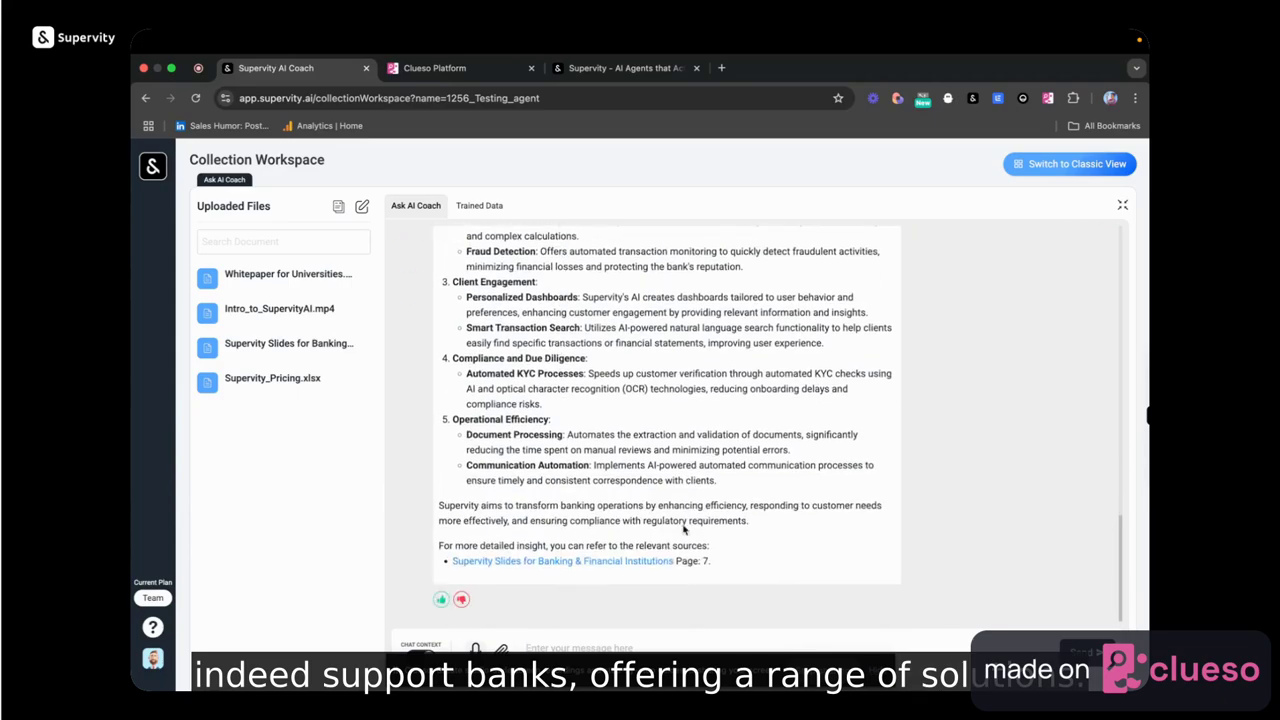
{"action": "scroll", "coordinate": [575, 338], "scroll_direction": "up", "scroll_amount": 5}
Step: Collapse the expanded chat, return to the dashboard and show the AI Knowledge collections
{"action": "left_click", "coordinate": [1125, 265]}
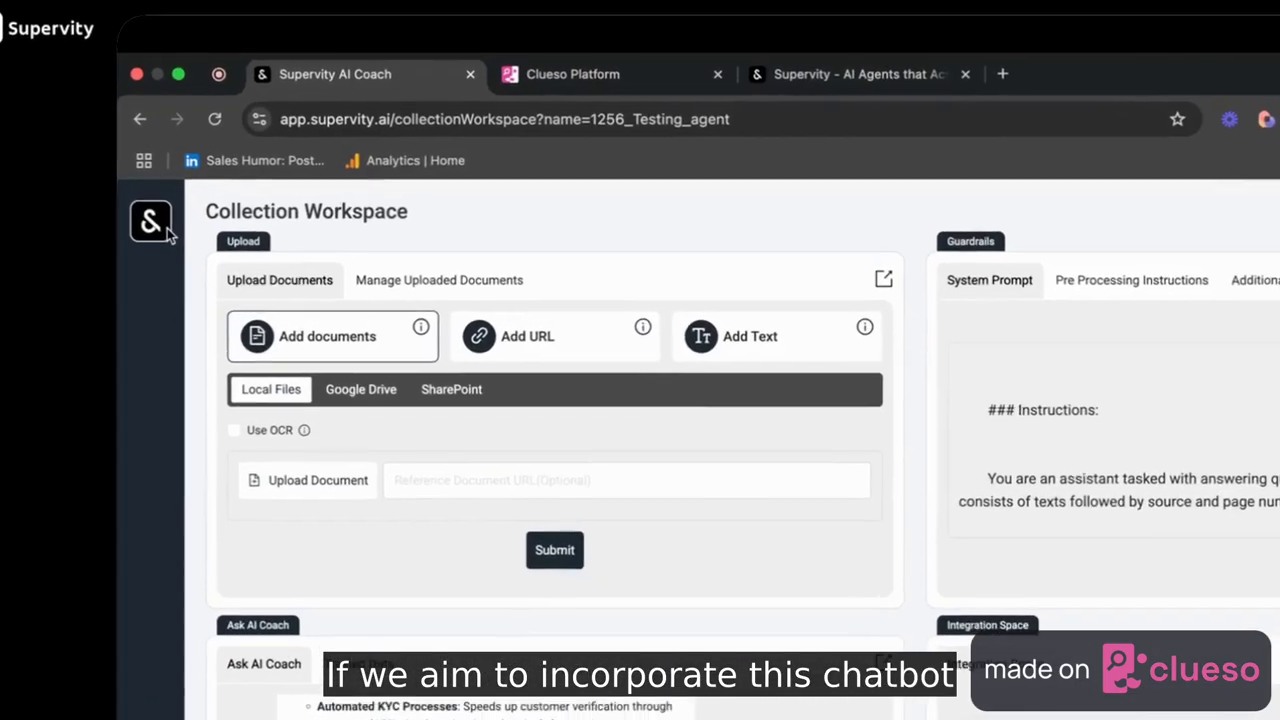
{"action": "left_click", "coordinate": [168, 246]}
{"action": "left_click", "coordinate": [268, 256]}
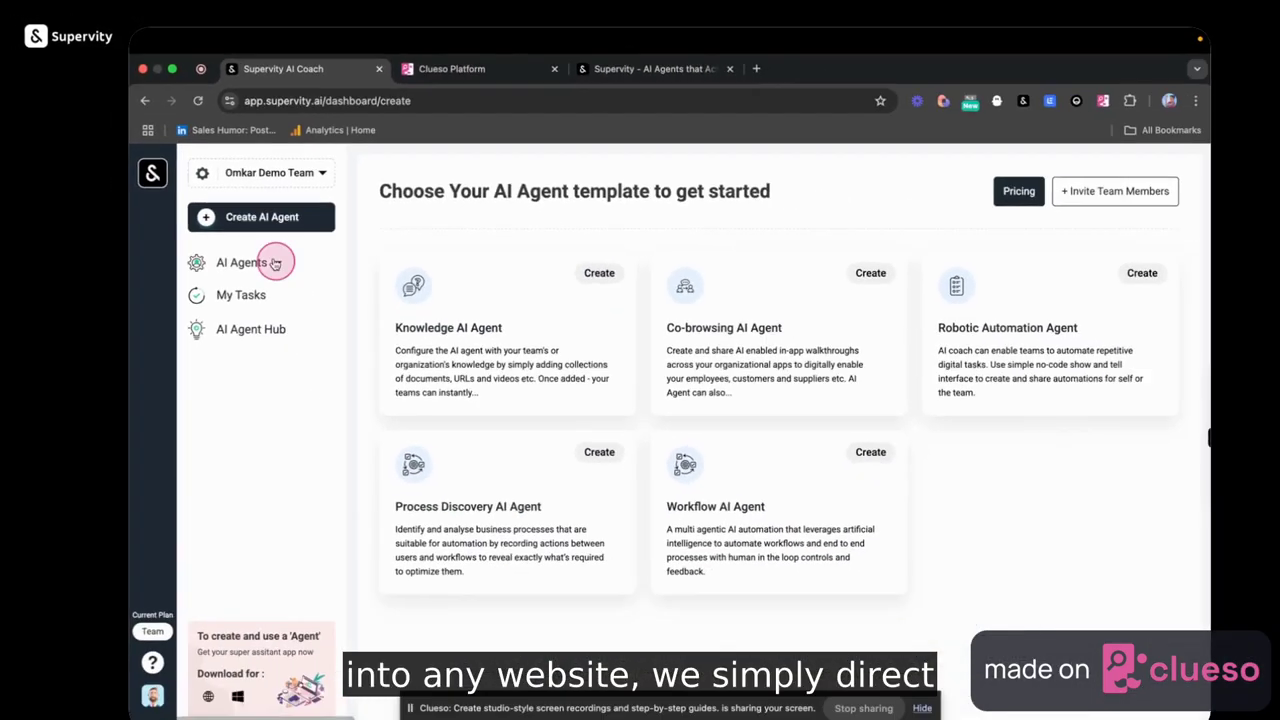
{"action": "left_click", "coordinate": [262, 345]}
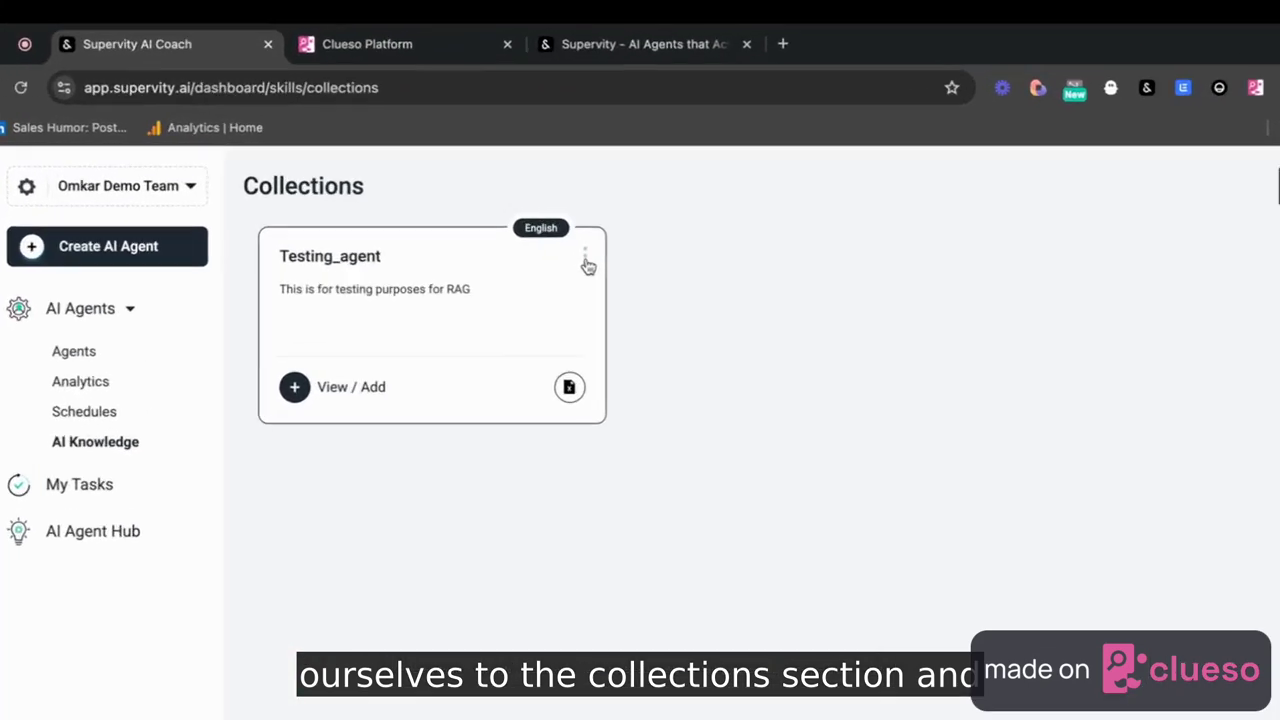
Step: Open the integration options of the Testing_agent collection and select the whole JavaScript snippet that embeds the chatbot
{"action": "left_click", "coordinate": [586, 262]}
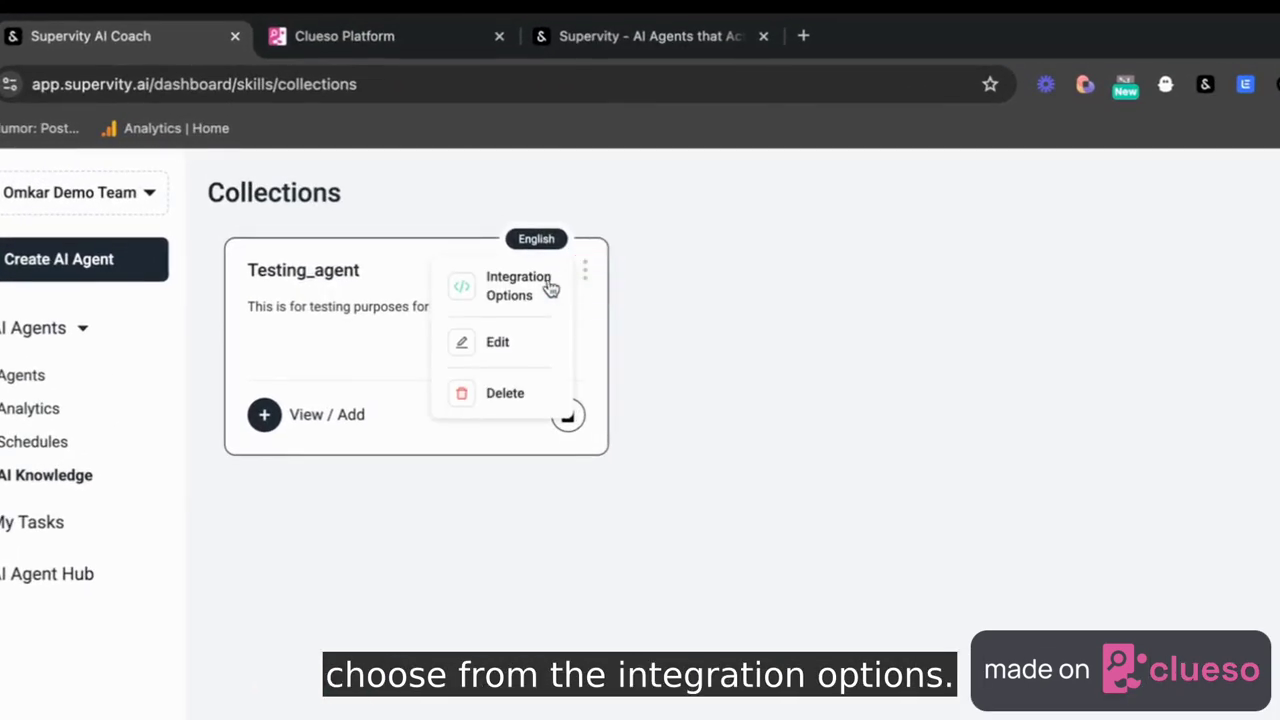
{"action": "left_click", "coordinate": [523, 297]}
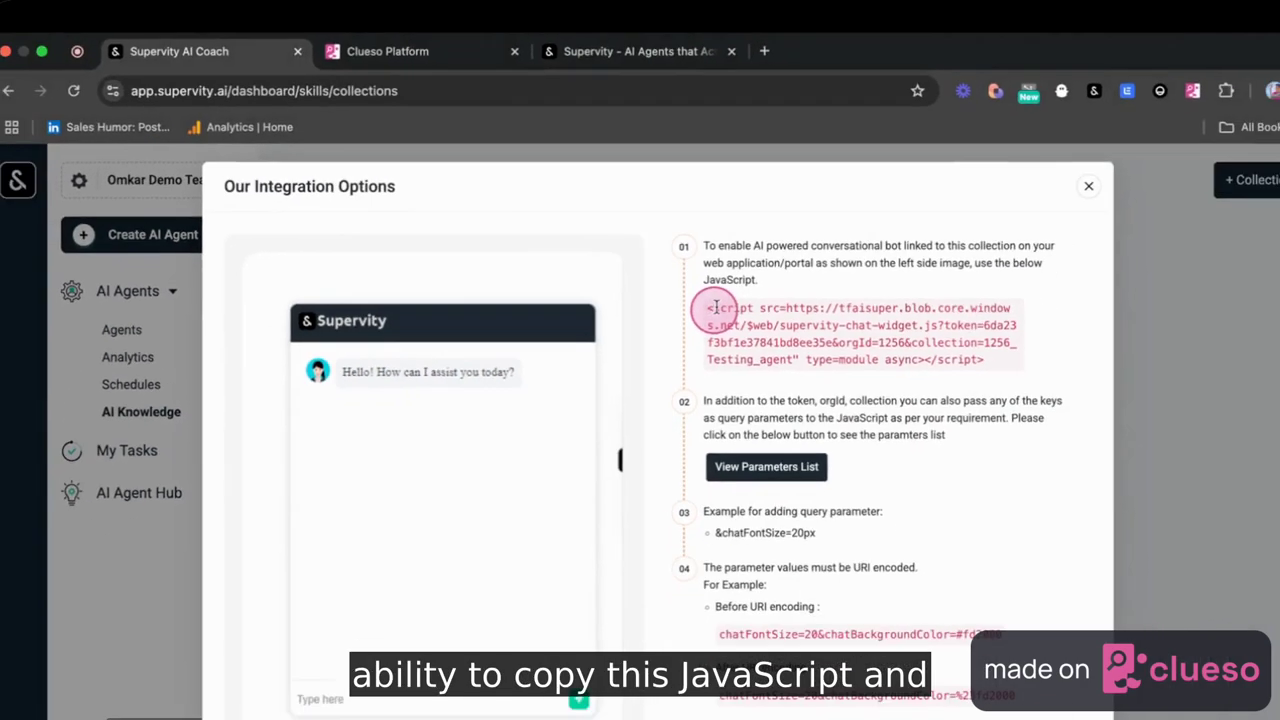
{"action": "left_click_drag", "start_coordinate": [735, 348], "coordinate": [1075, 411]}
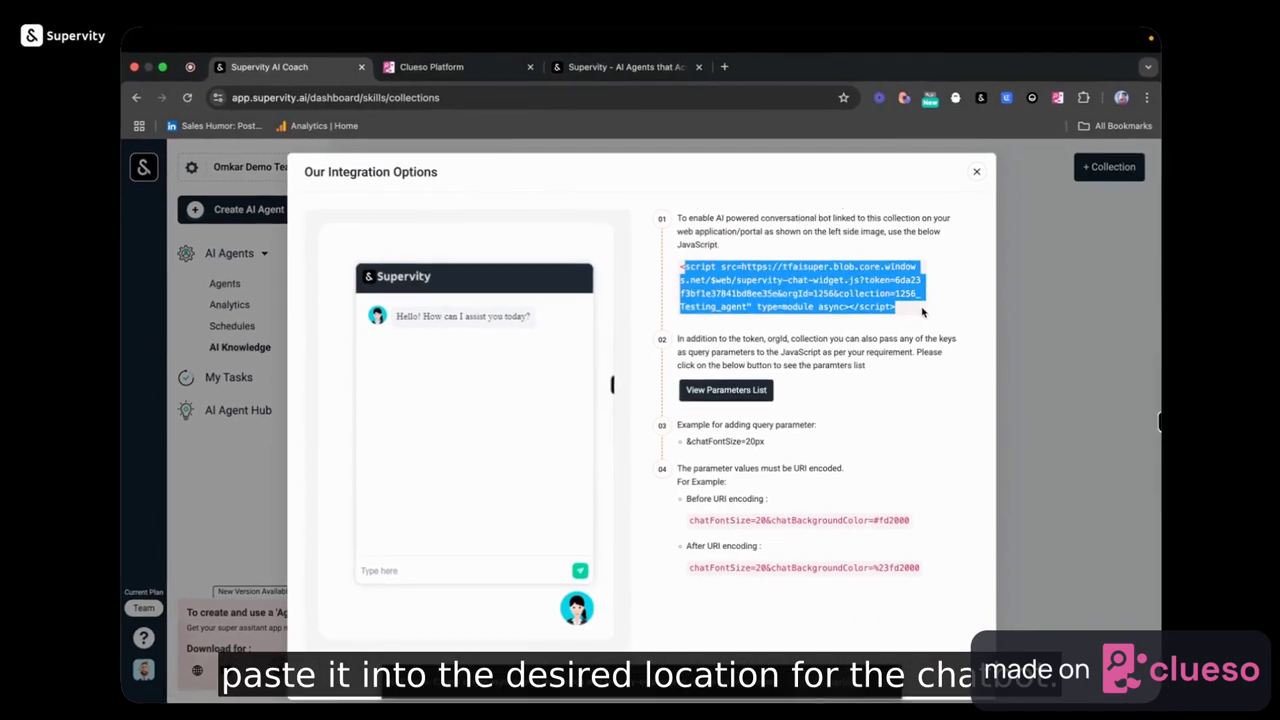